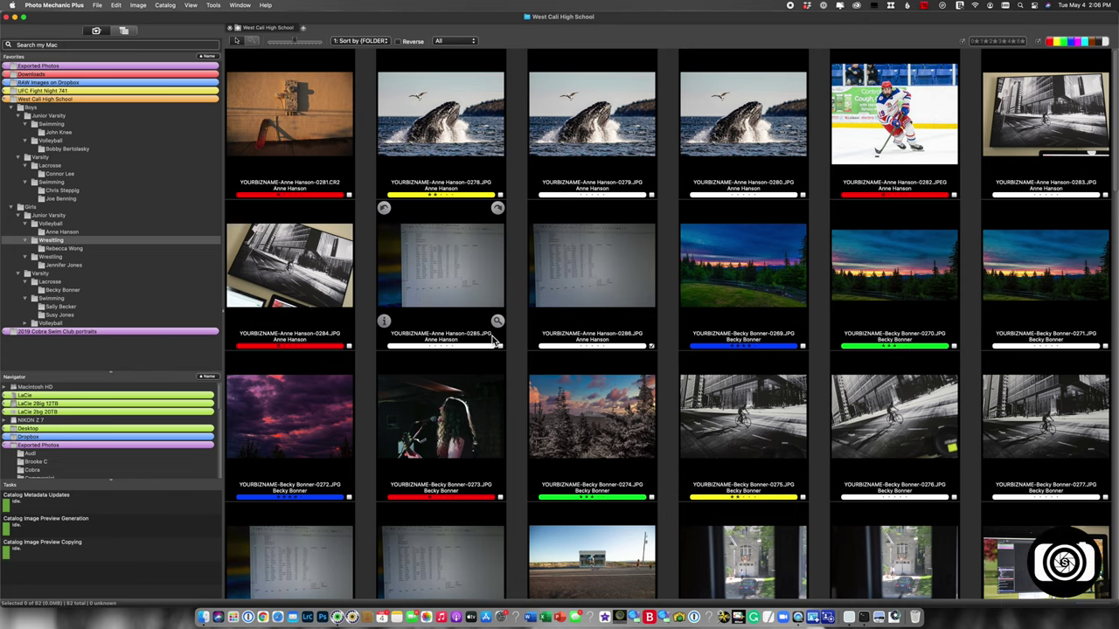
Step: Open Preferences from the Photo Mechanic Plus menu to its General page, listing the eight colour classes
left_click(62, 6)
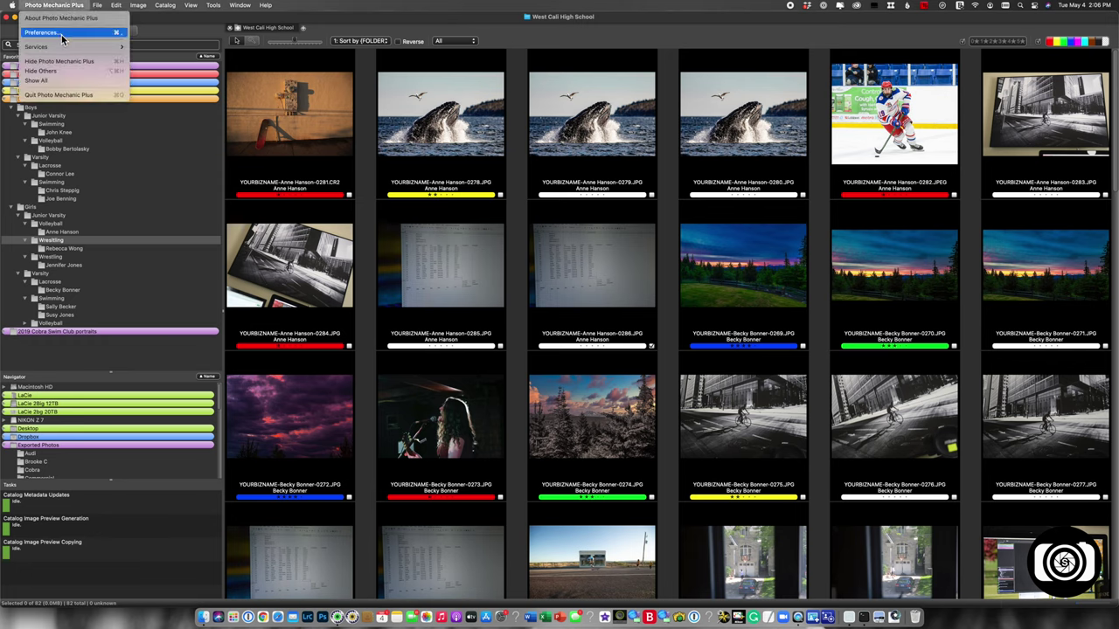
left_click(62, 33)
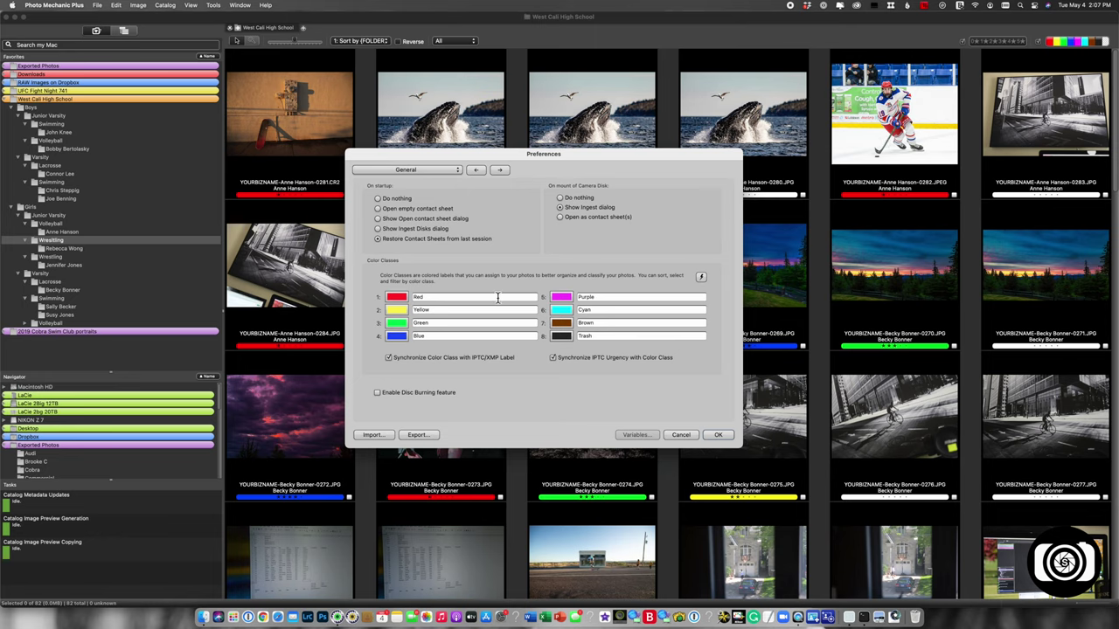
Step: Load the Capture One colour class preset, then replace it with the Adobe Lightroom preset
left_click(700, 278)
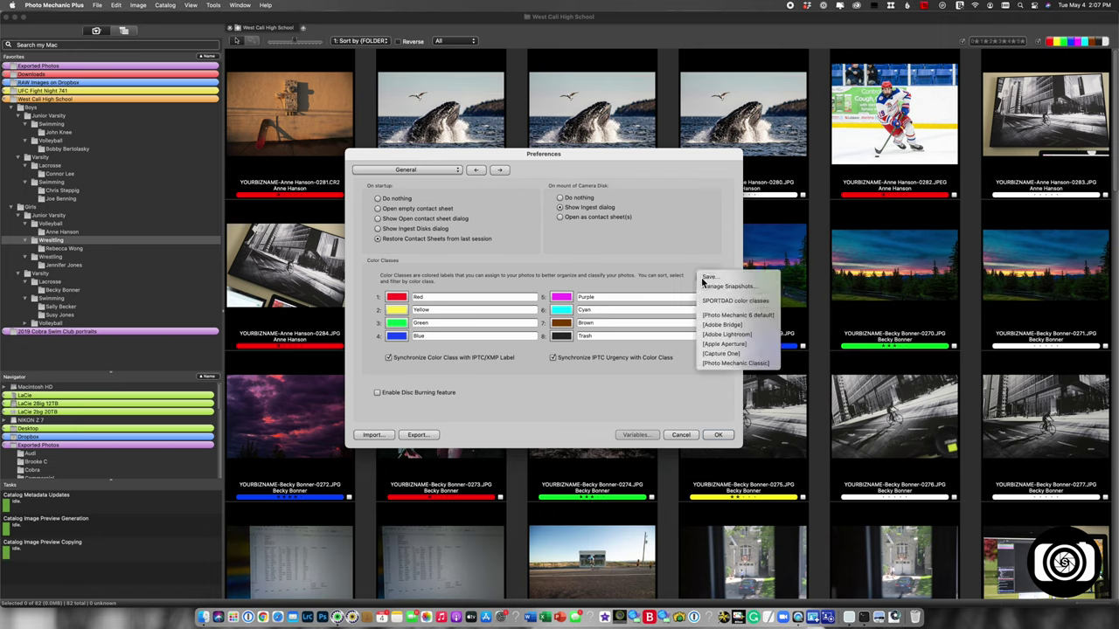
left_click(705, 354)
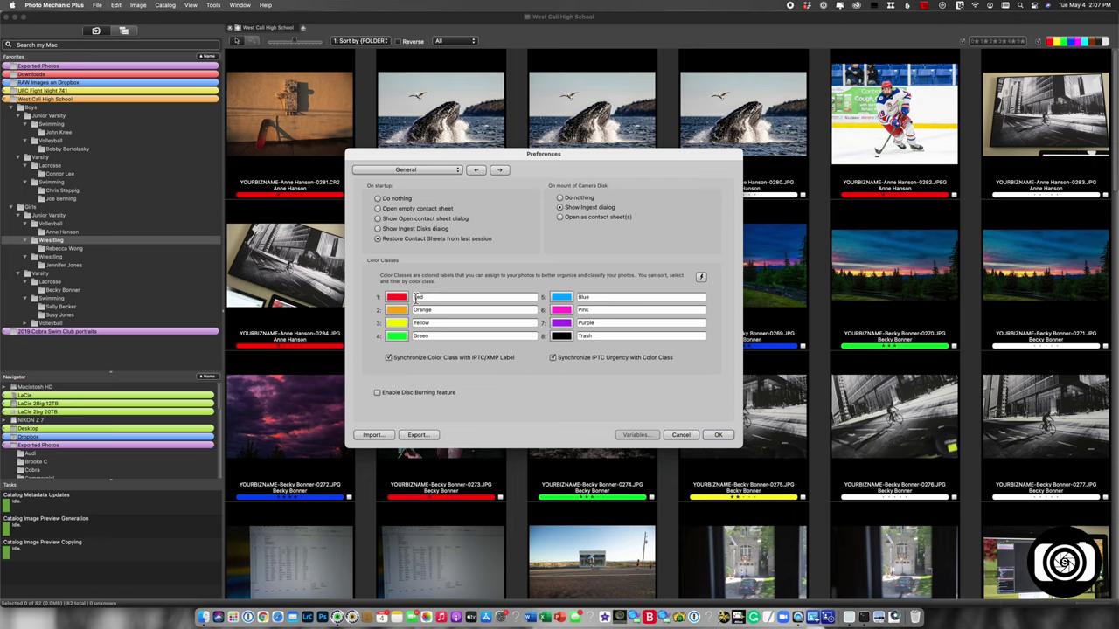
left_click(700, 278)
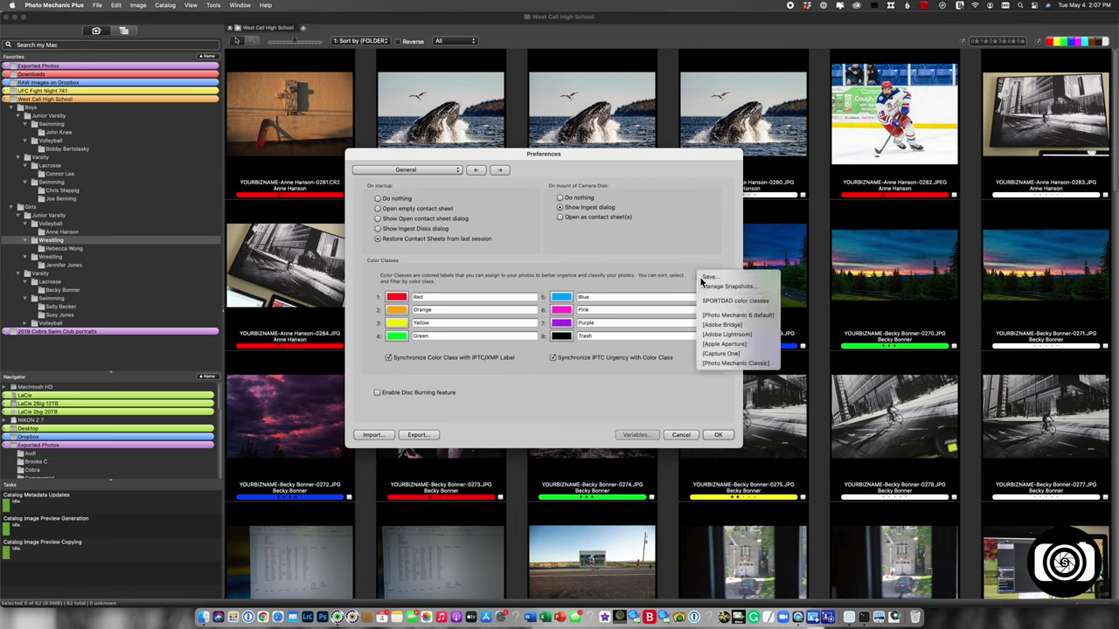
left_click(715, 336)
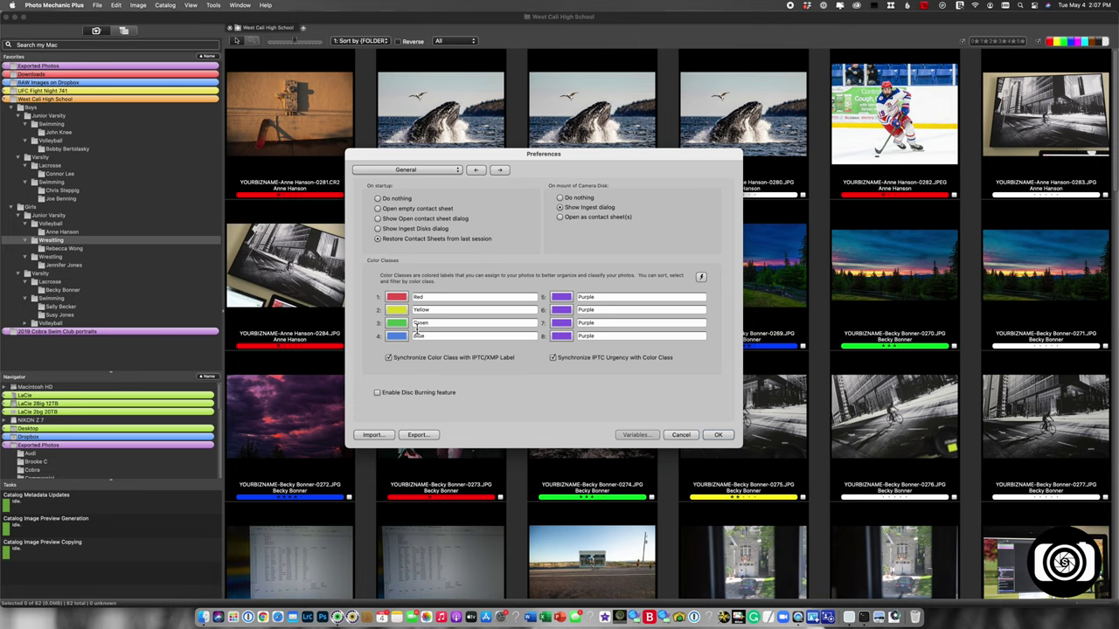
Step: Rename the Red, Yellow and Green colour classes to Keeper, Better and Instagram
left_click_drag(436, 299, 368, 301)
type("Keeper")
left_click_drag(441, 310, 367, 311)
type("Better")
left_click_drag(447, 323, 306, 322)
key("BackSpace")
Step: Save the current colour classes as a snapshot named 'SPORTDAD demo'
left_click(701, 278)
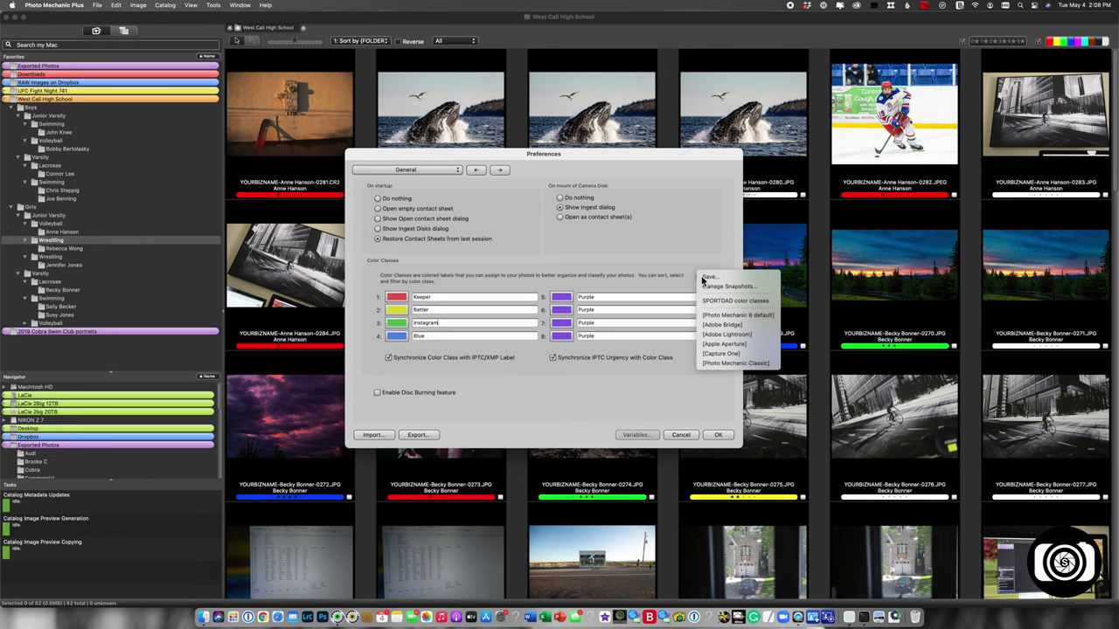
left_click(706, 283)
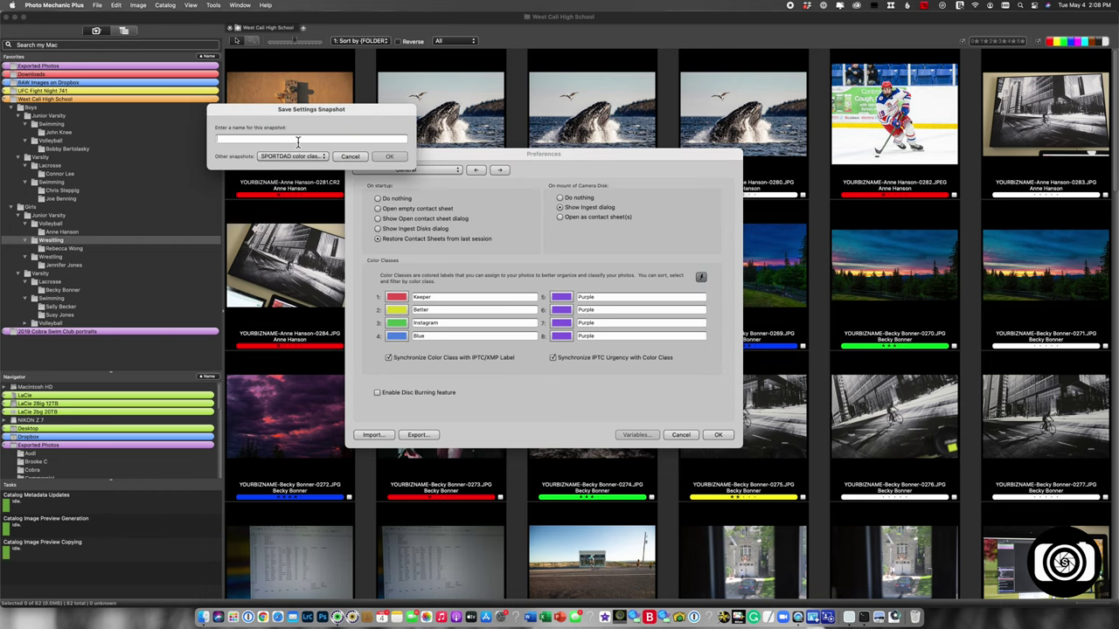
type("SPORTDAD demo")
left_click(392, 156)
left_click(701, 277)
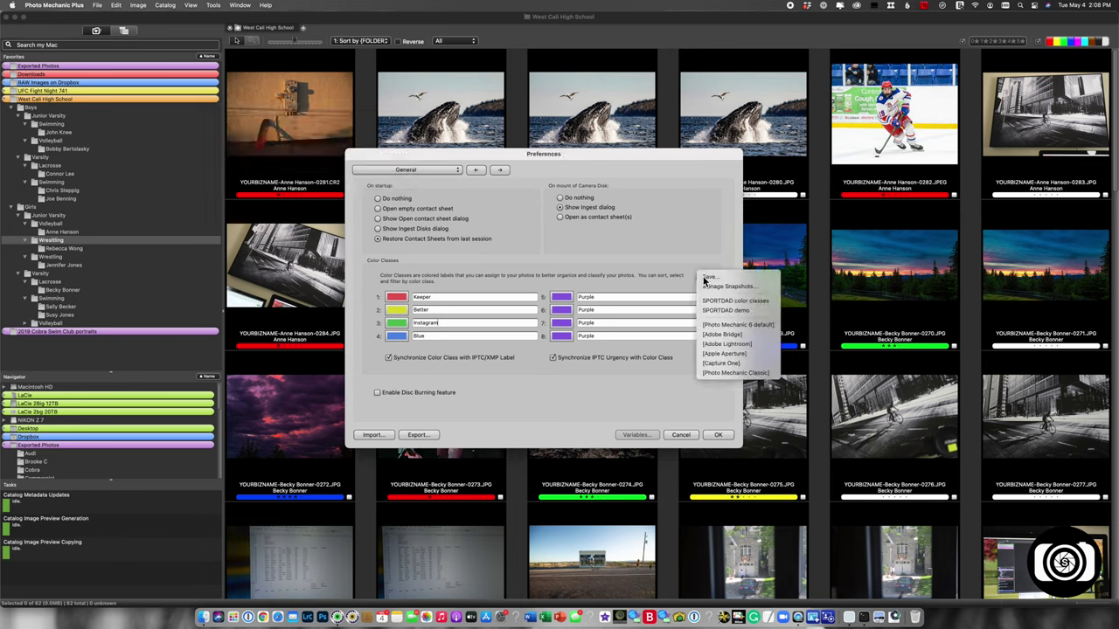
Step: Try the Apple Aperture, Photo Mechanic 6 and SPORTDAD demo presets, ending on SPORTDAD color classes
left_click(714, 354)
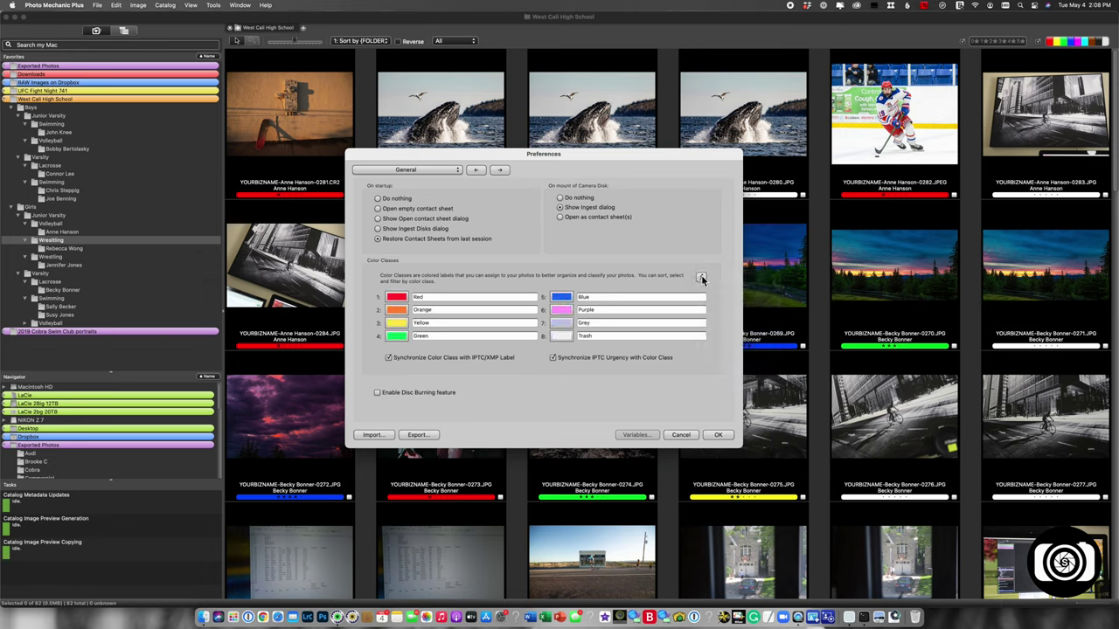
left_click(702, 278)
left_click(715, 327)
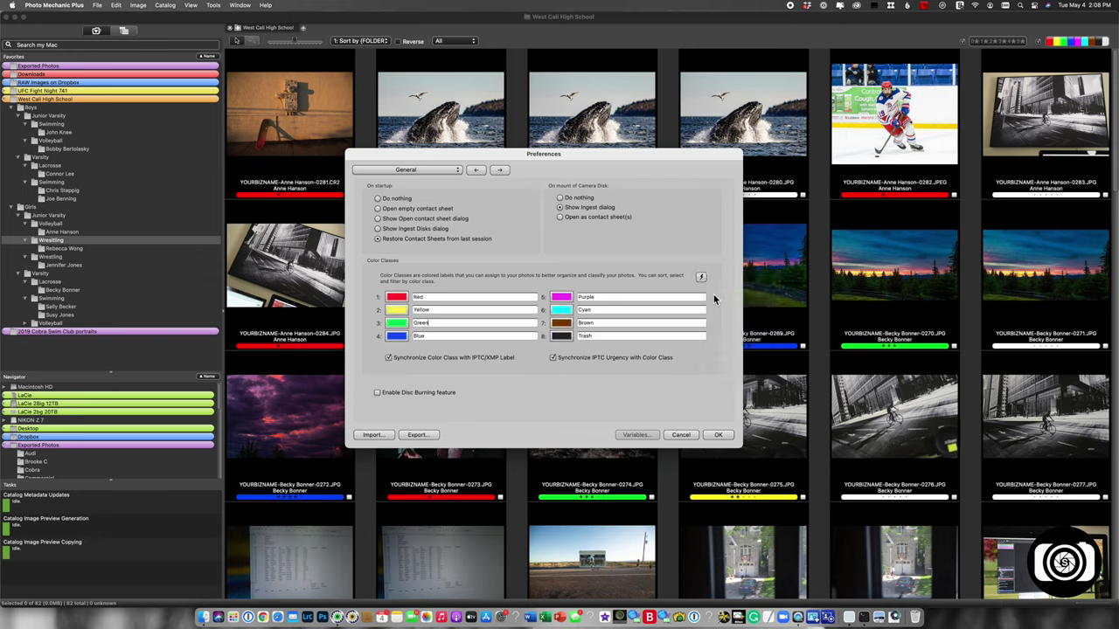
left_click(700, 277)
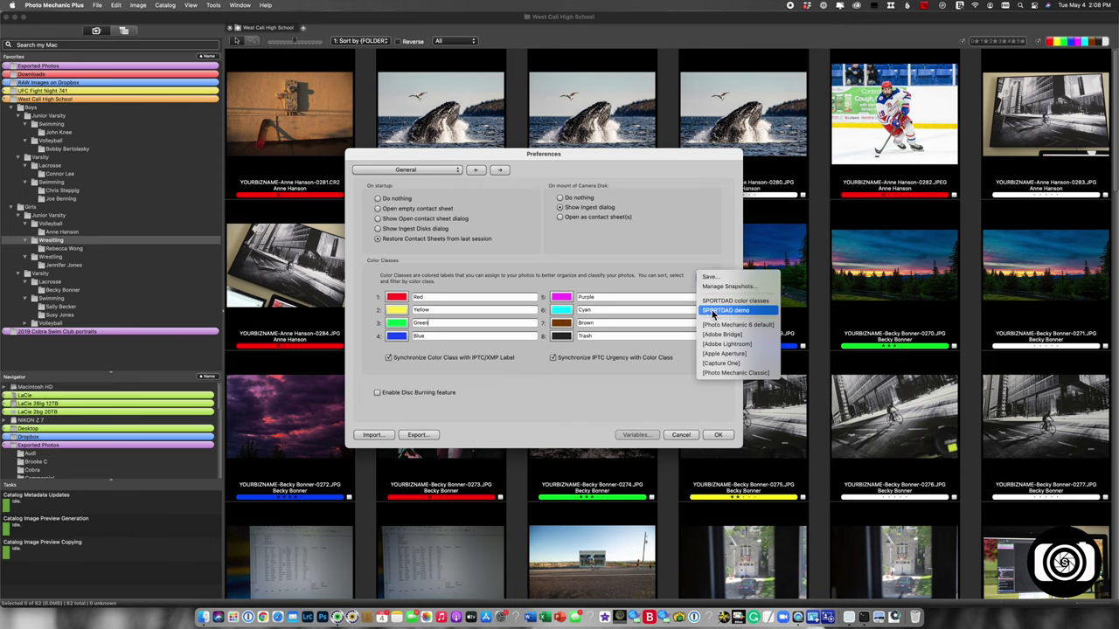
left_click(713, 312)
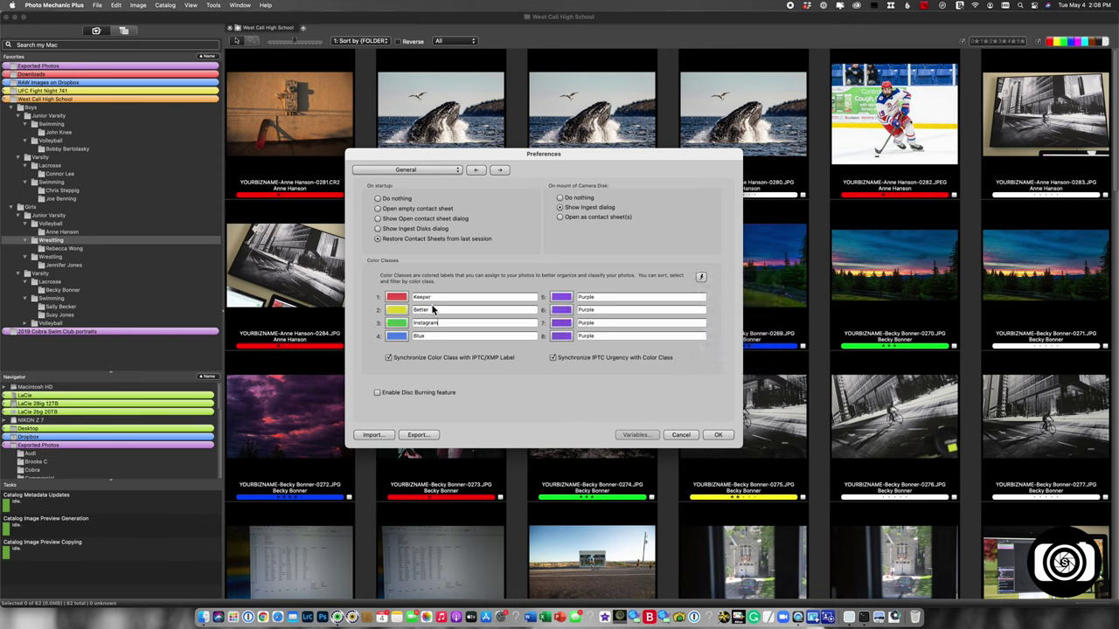
left_click(700, 278)
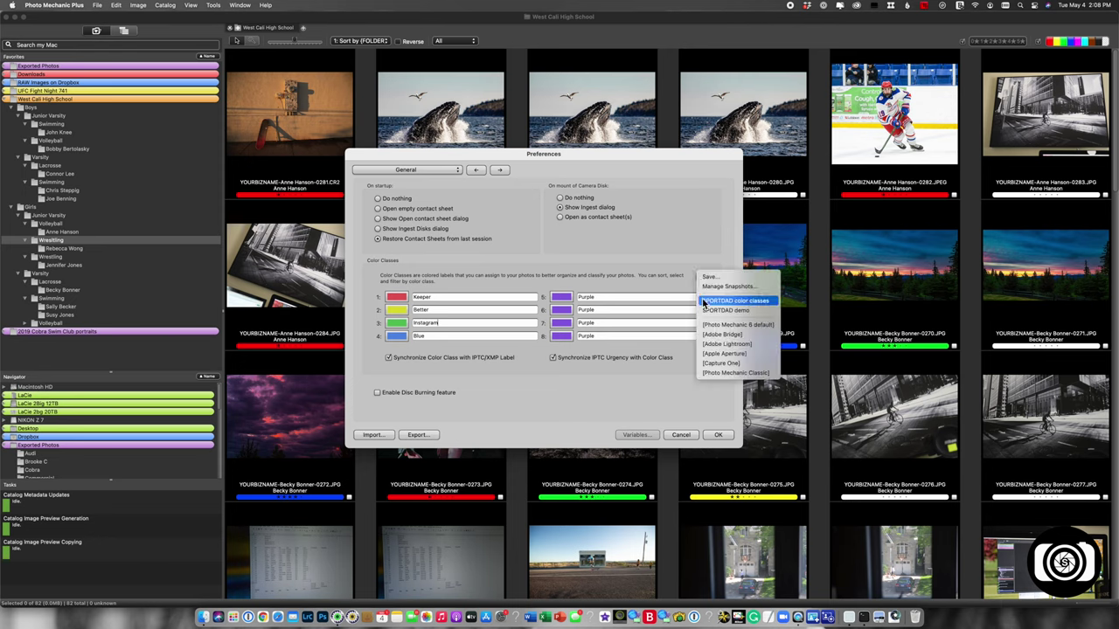
left_click(703, 302)
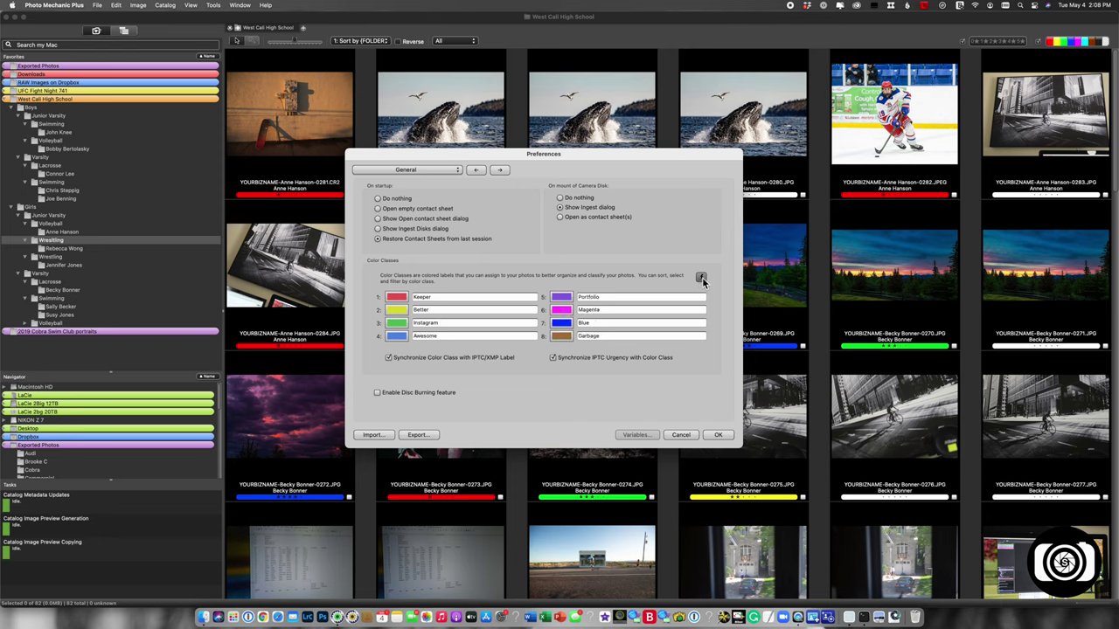
Step: Delete SPORTDAD demo.snap from the snapshots folder and close that folder window
left_click(700, 277)
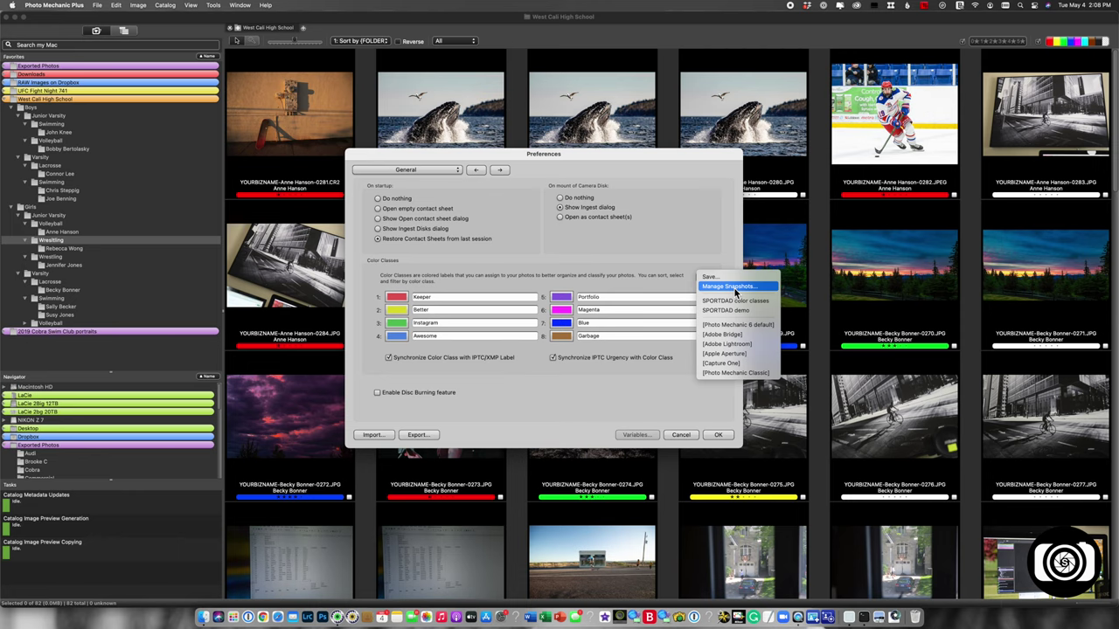
left_click(735, 289)
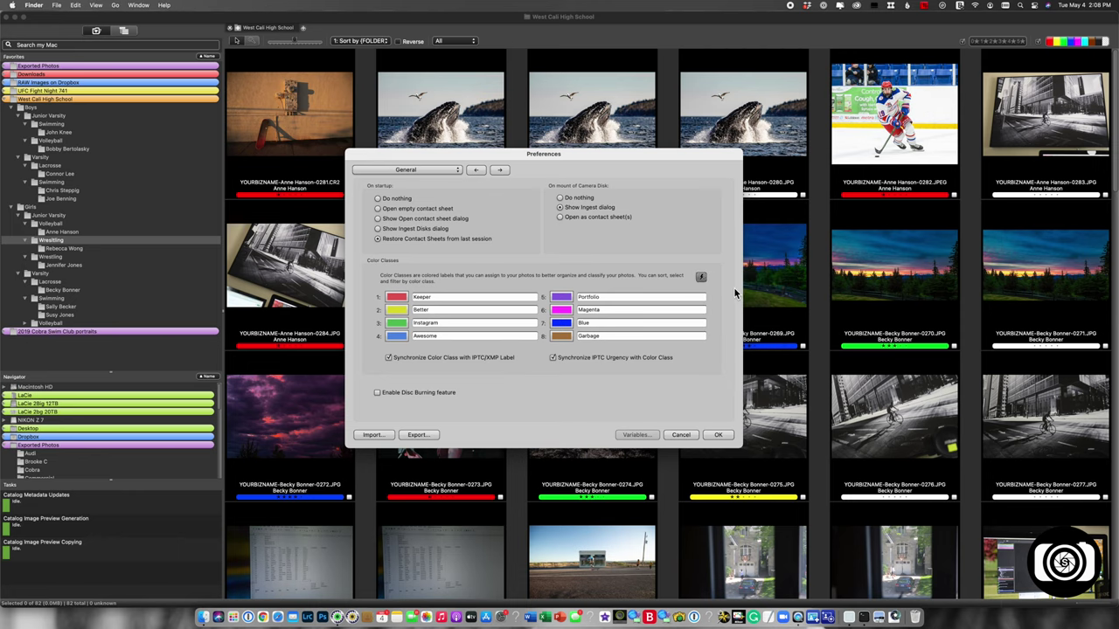
left_click(262, 302)
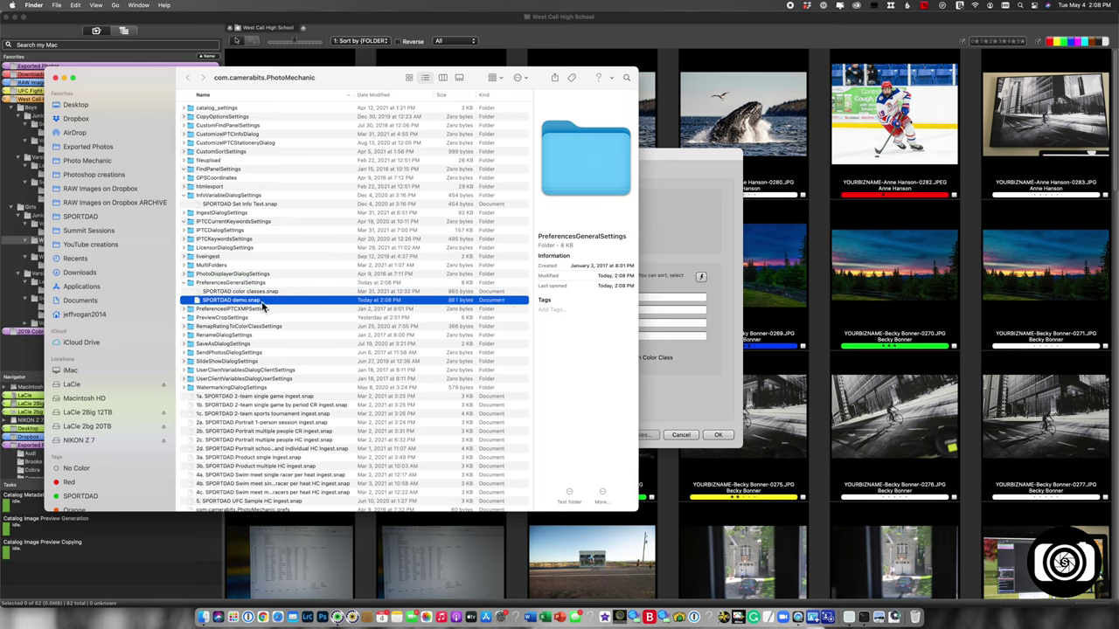
right_click(264, 302)
left_click(295, 331)
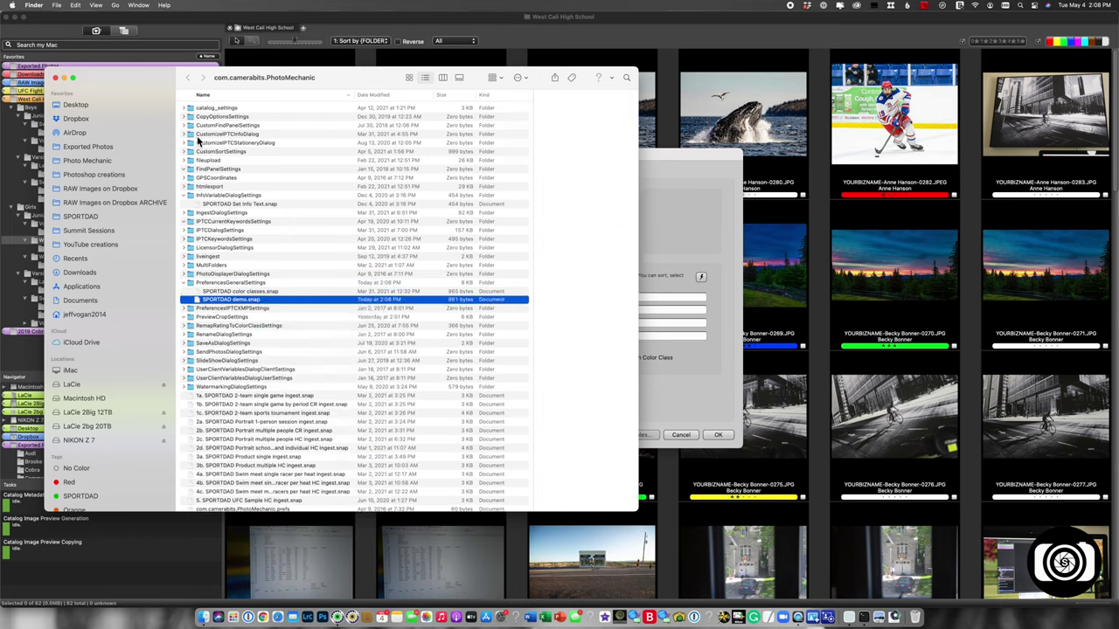
left_click(57, 78)
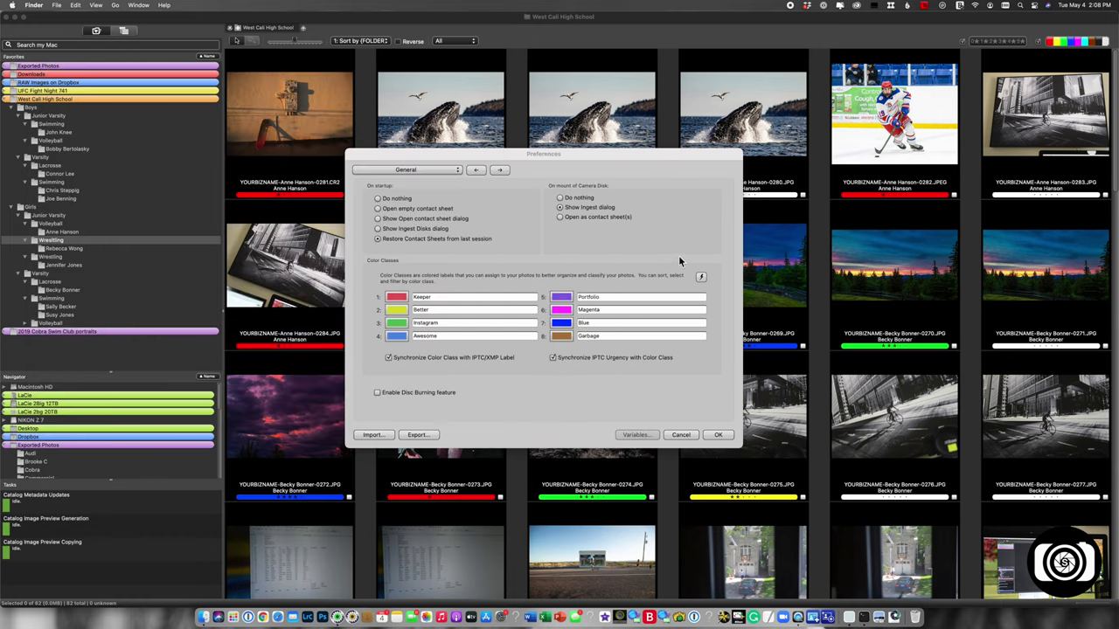
Step: Dismiss the presets list without changes, accept the colour classes, and switch to the Contact Sheet page
left_click(703, 277)
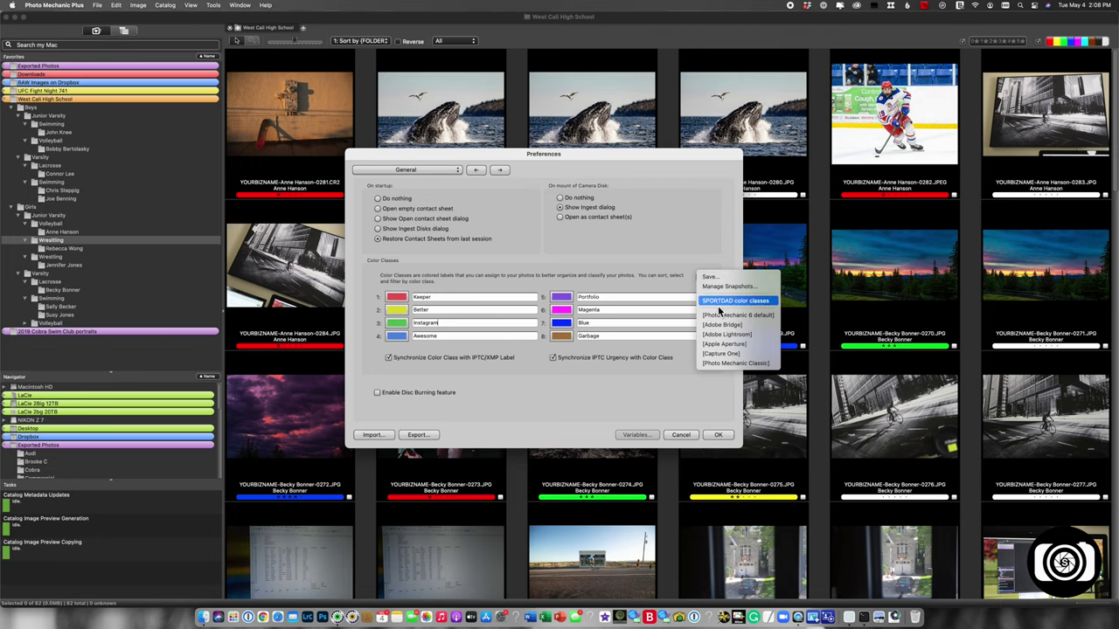
left_click(726, 302)
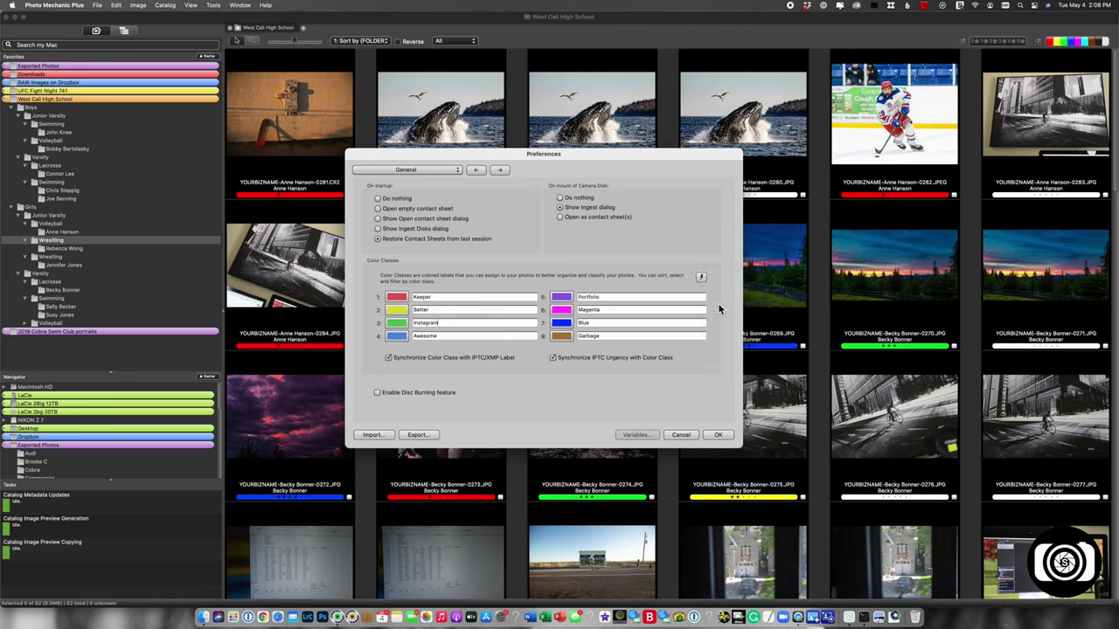
left_click(717, 435)
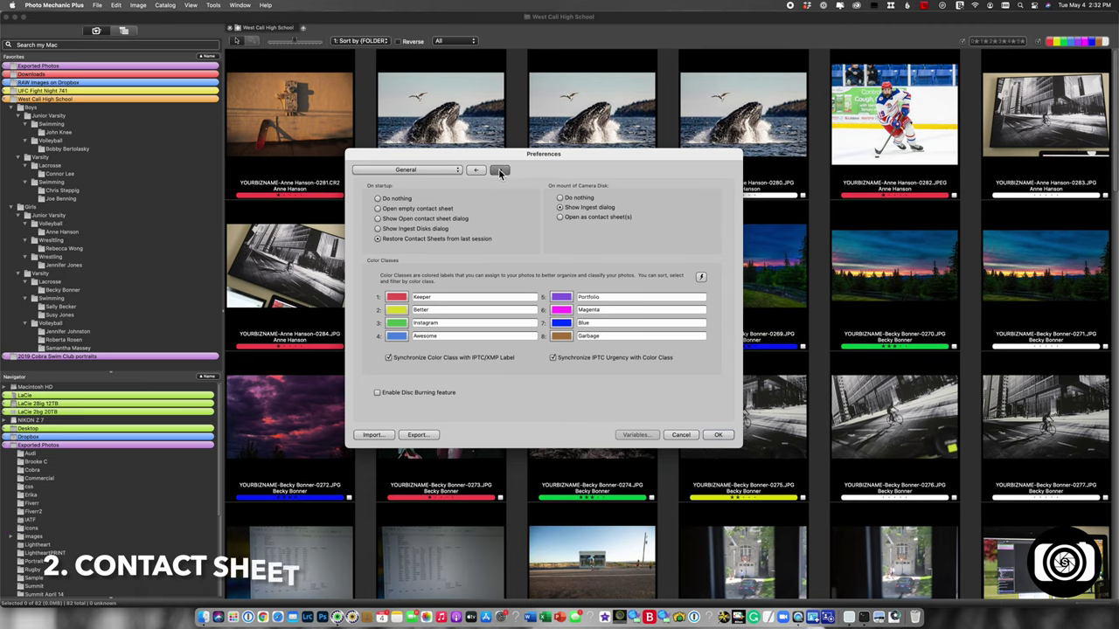
left_click(499, 170)
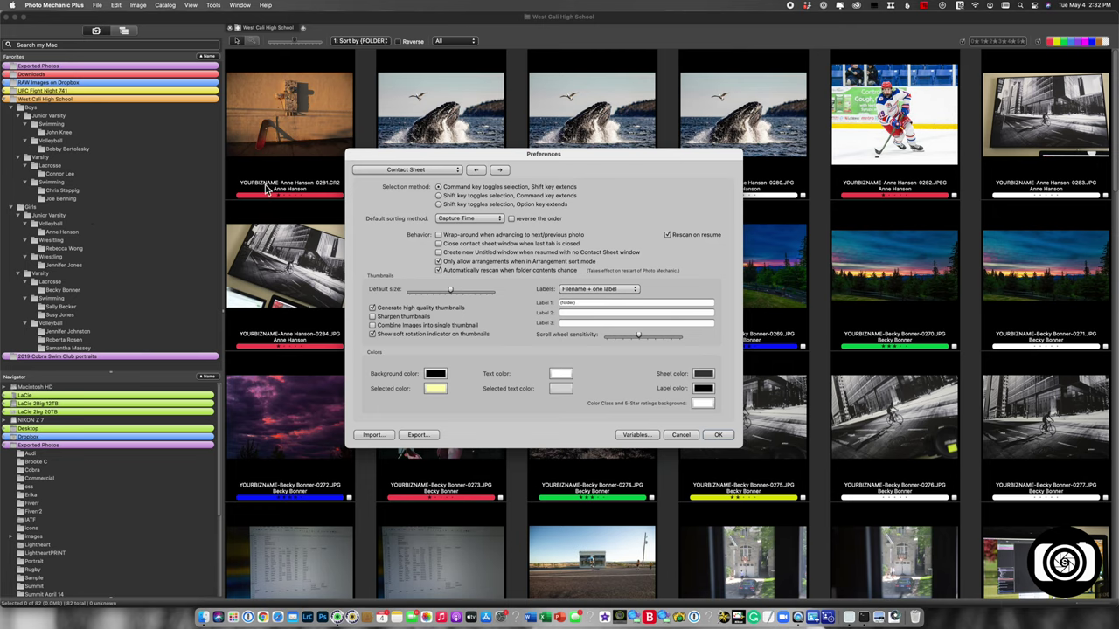
Step: Set thumbnail labels to Filename only and apply the preferences
left_click(598, 290)
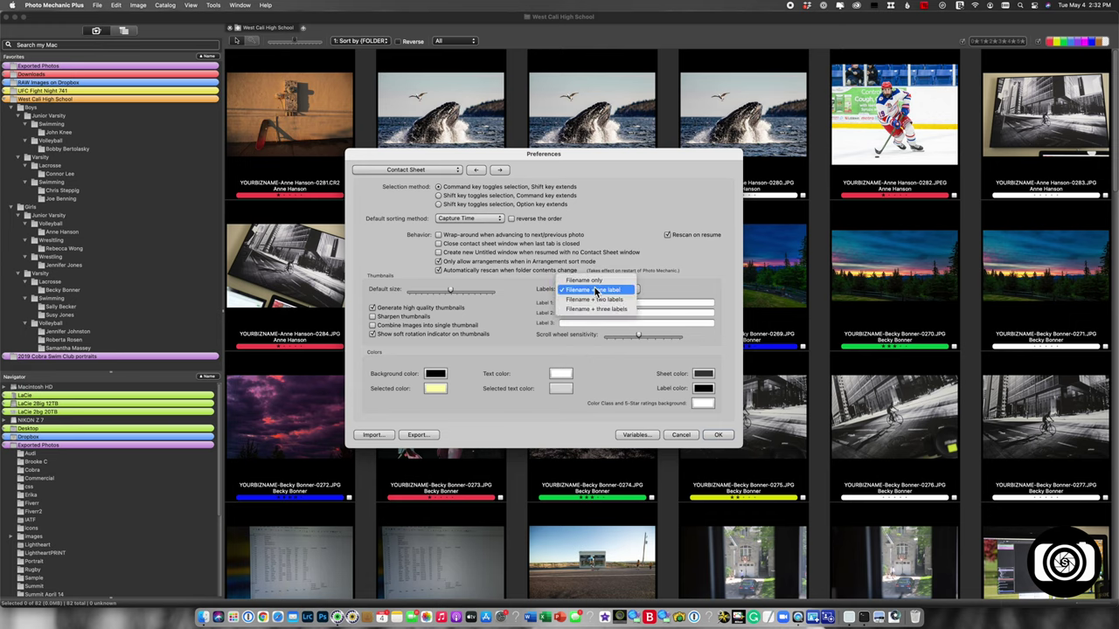
left_click(594, 283)
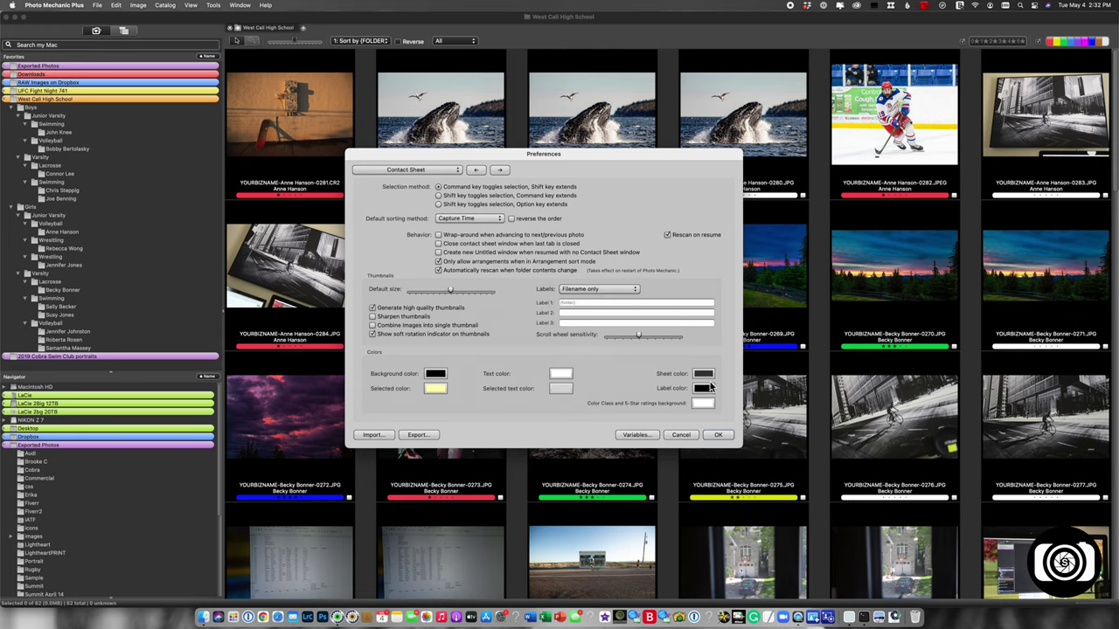
left_click(717, 435)
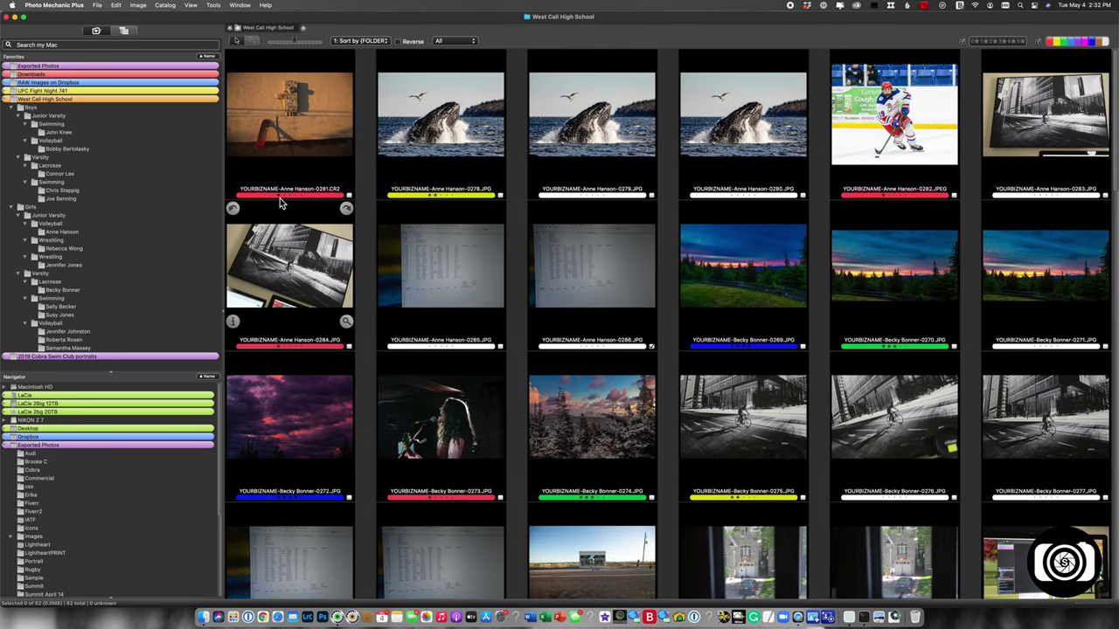
Step: Reopen Preferences and set labels to Filename + one label, with Label 1 as {folder}
left_click(75, 7)
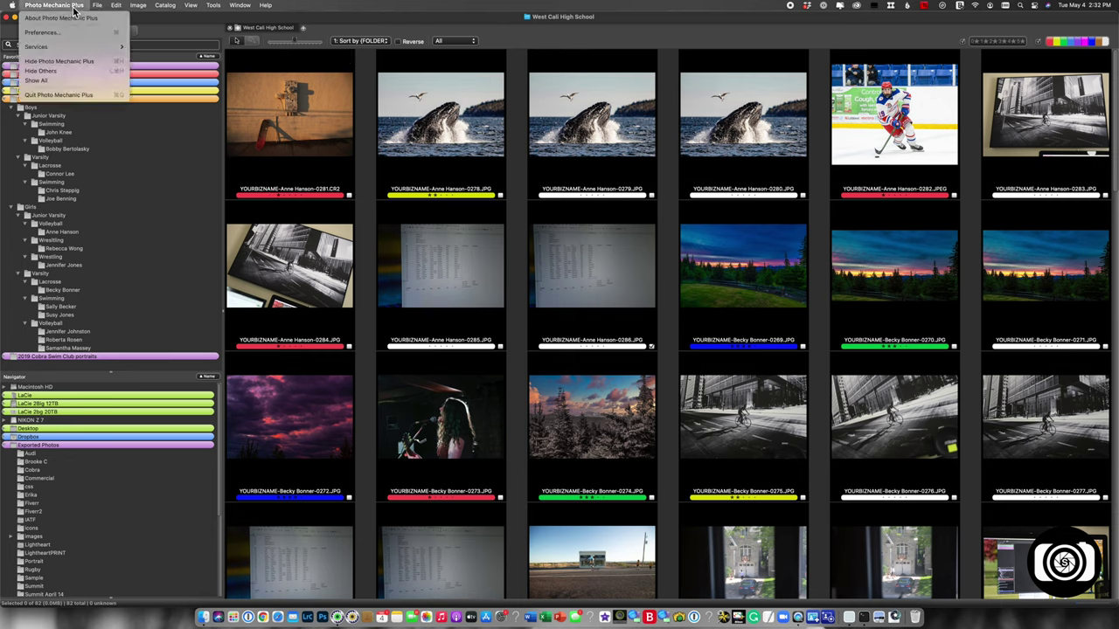
left_click(72, 33)
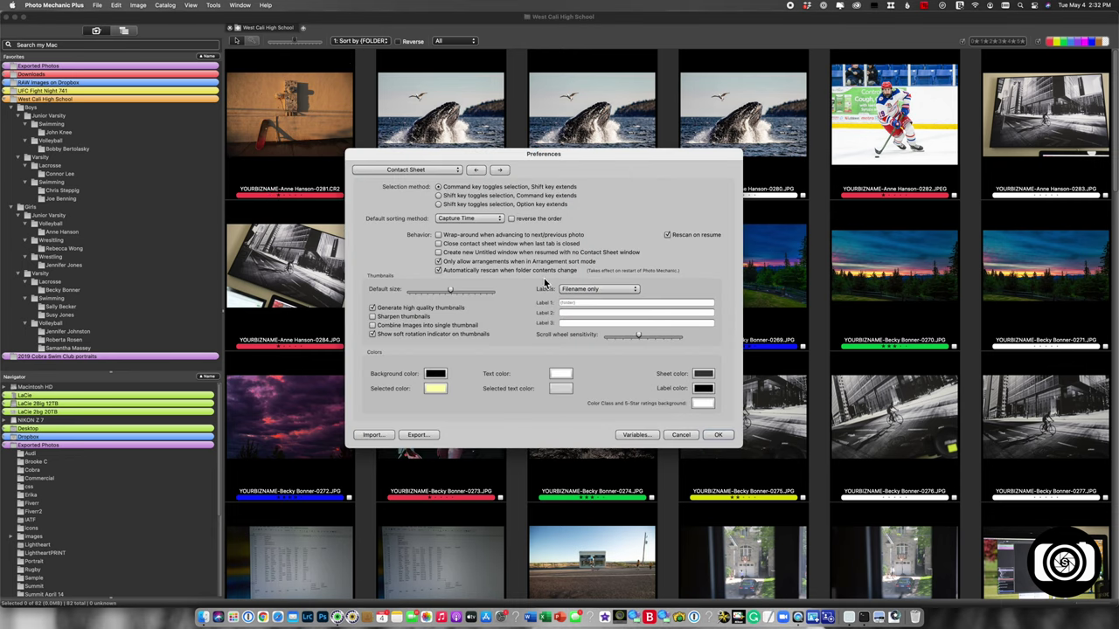
left_click(596, 292)
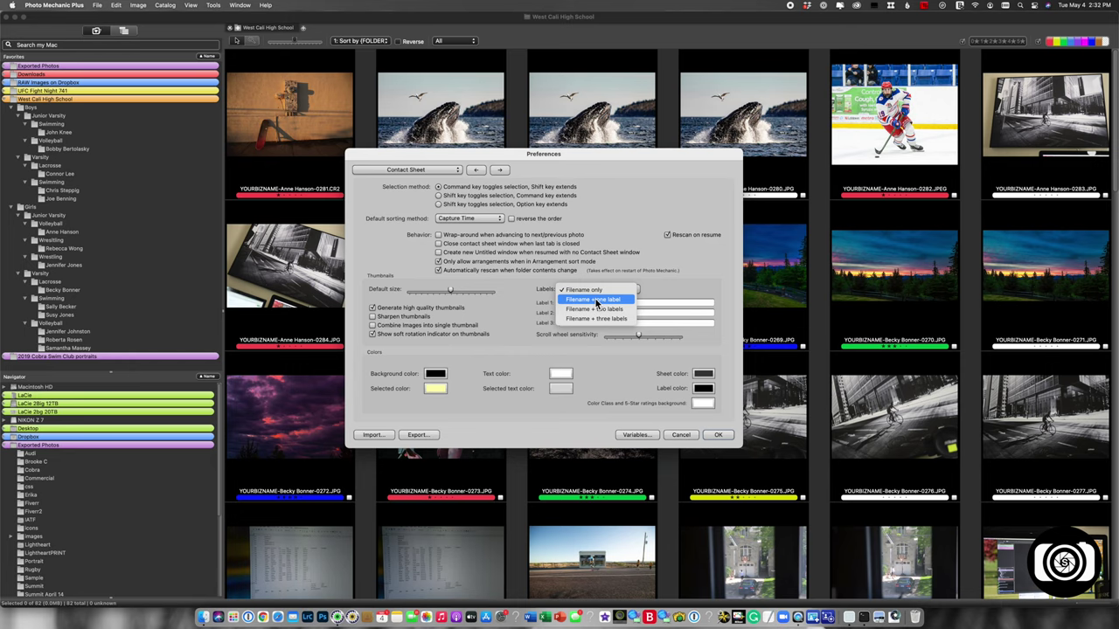
left_click(596, 299)
left_click(586, 302)
type("{folder}")
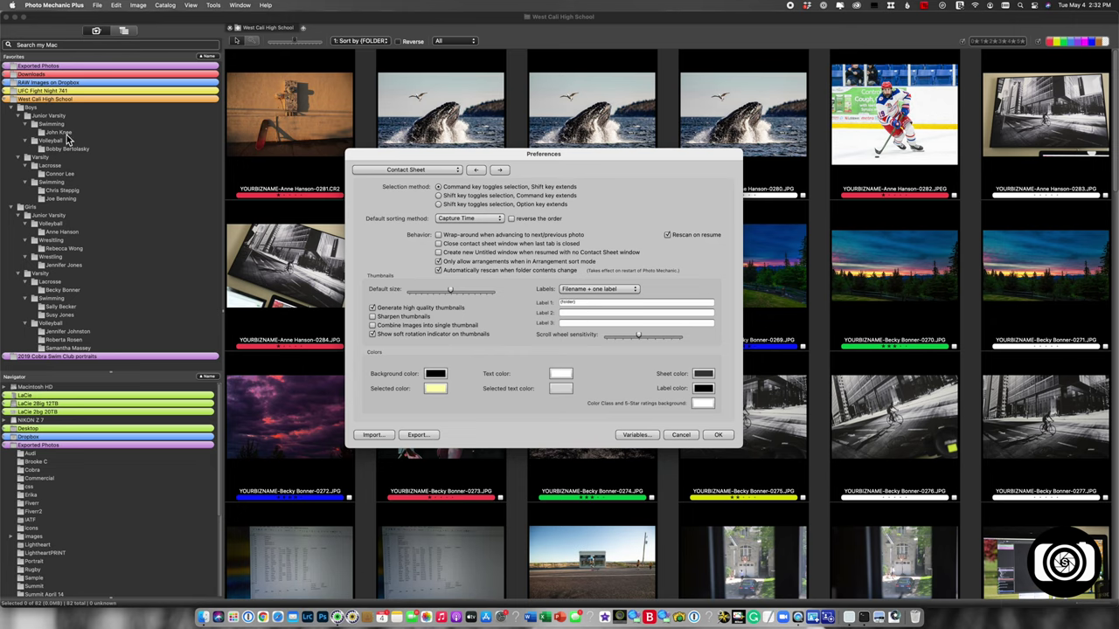
Step: Apply the caption settings, then collapse West Call High School and expand UFC Fight Night 741
left_click(715, 435)
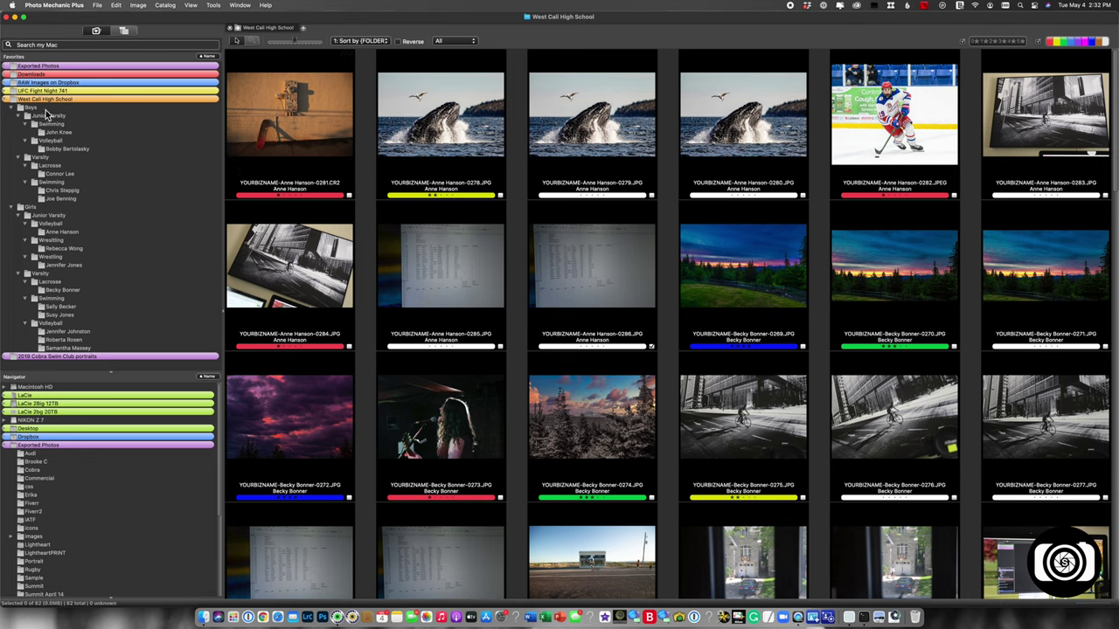
left_click(6, 99)
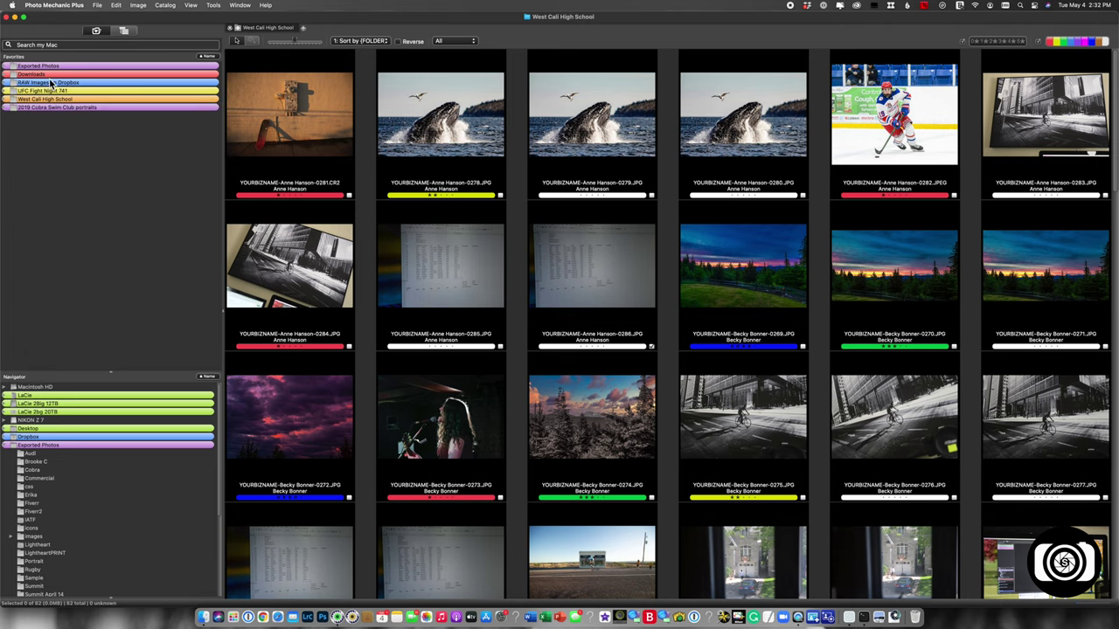
left_click(6, 91)
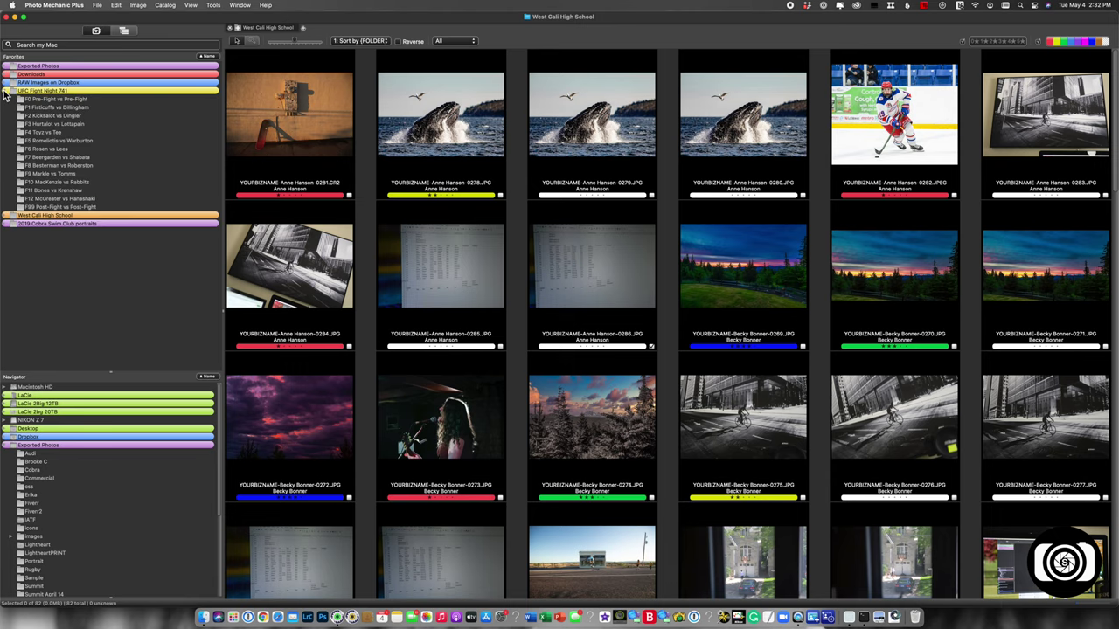
Step: Browse fights F1–F5, close their tabs, then open UFC Fight Night 741 with all subfolders in one sheet
left_click(85, 108)
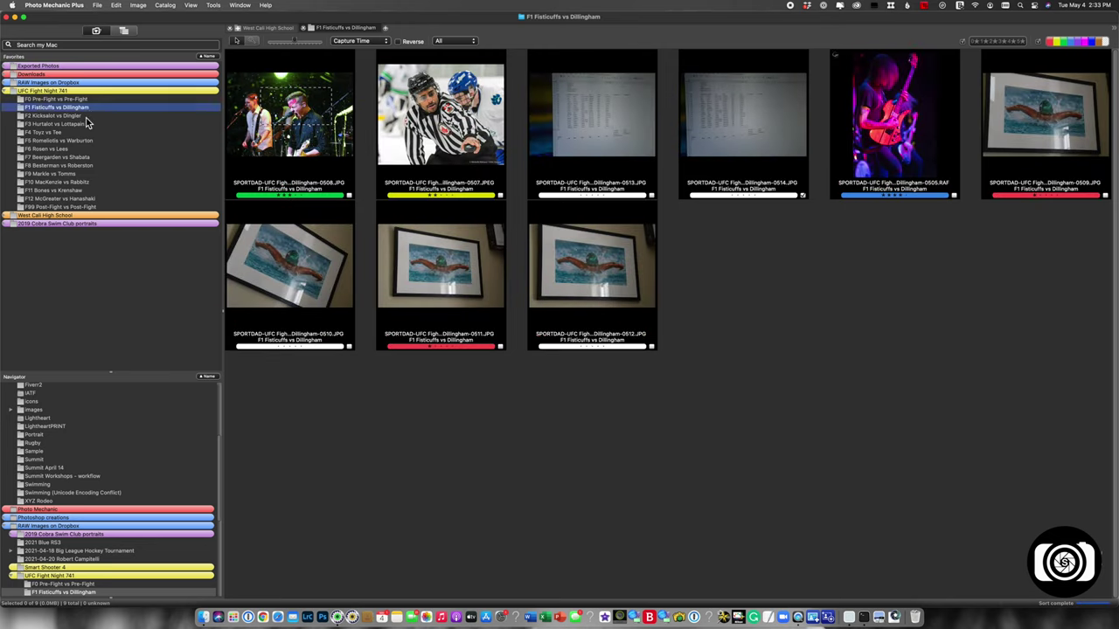
left_click(85, 117)
left_click(89, 124)
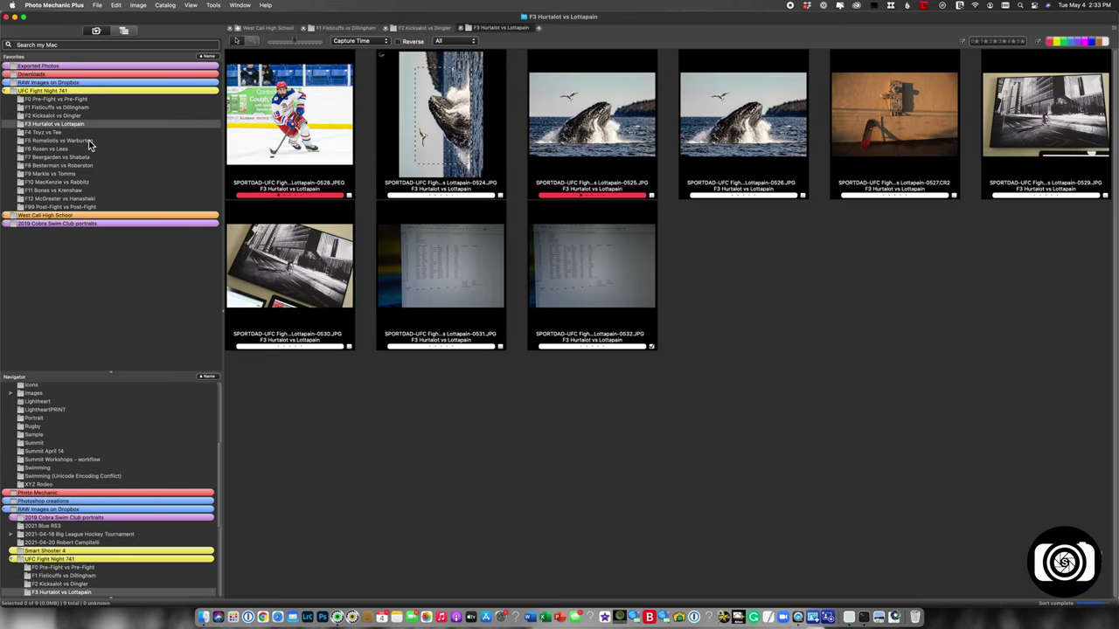
left_click(89, 140)
left_click(234, 28)
left_click(233, 28)
left_click(233, 29)
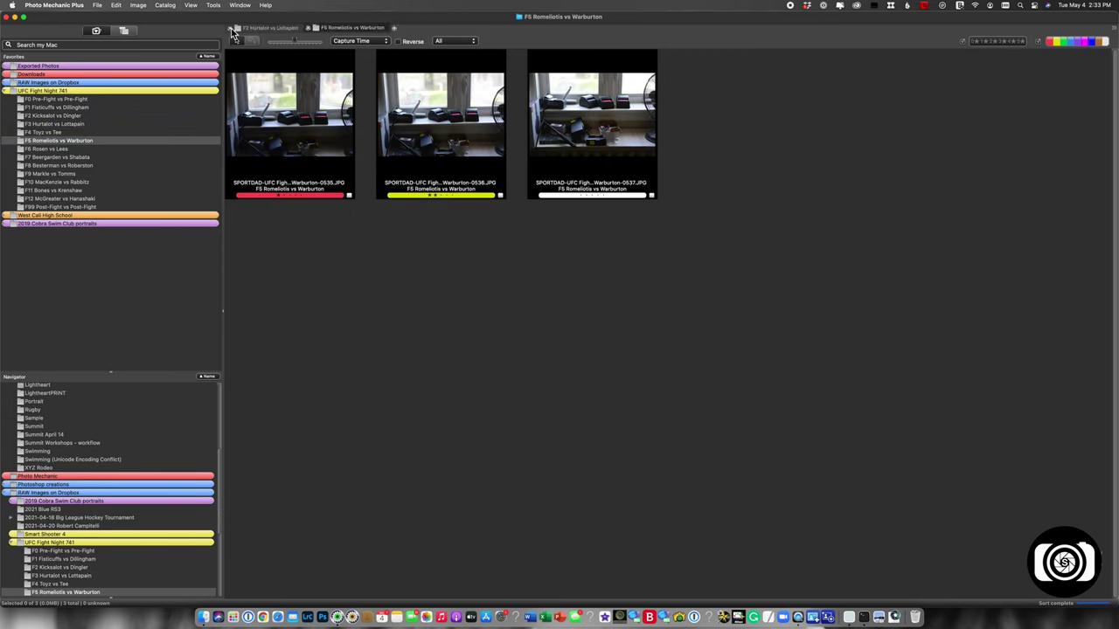
left_click(232, 29)
left_click(232, 29)
right_click(121, 91)
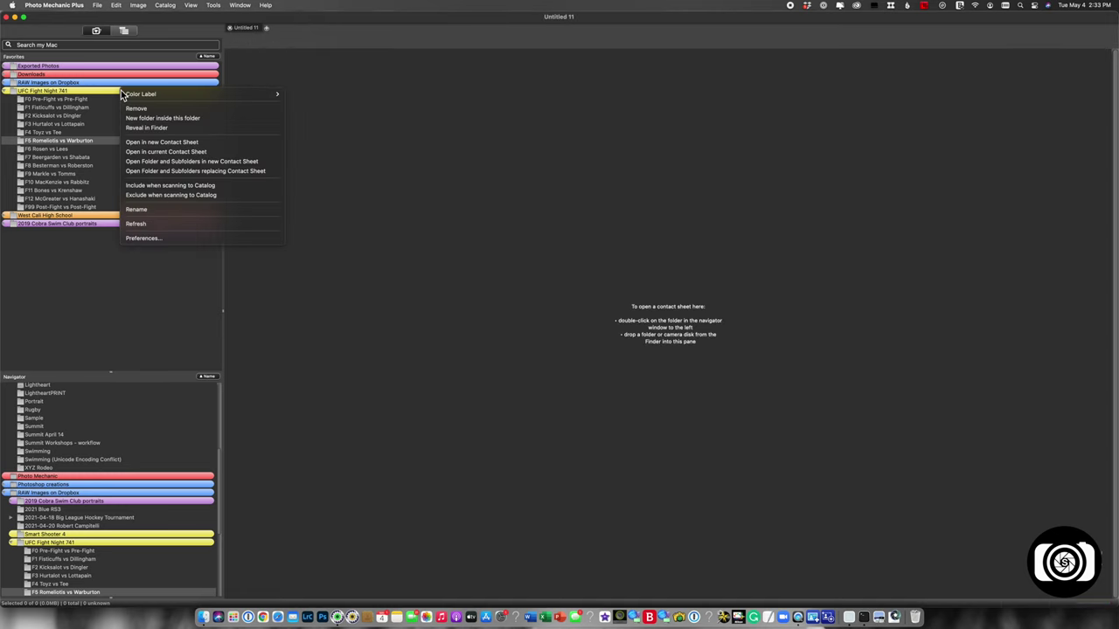
left_click(153, 173)
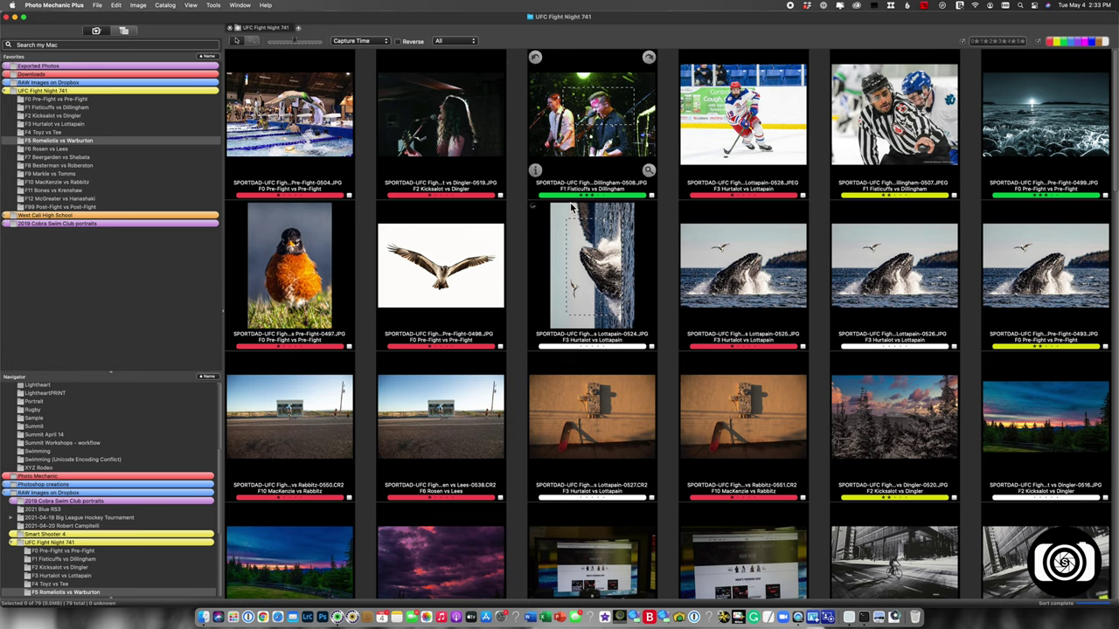
Step: Set thumbnail labels to Filename + two labels, with Label 2 showing {photog}, and apply
left_click(75, 7)
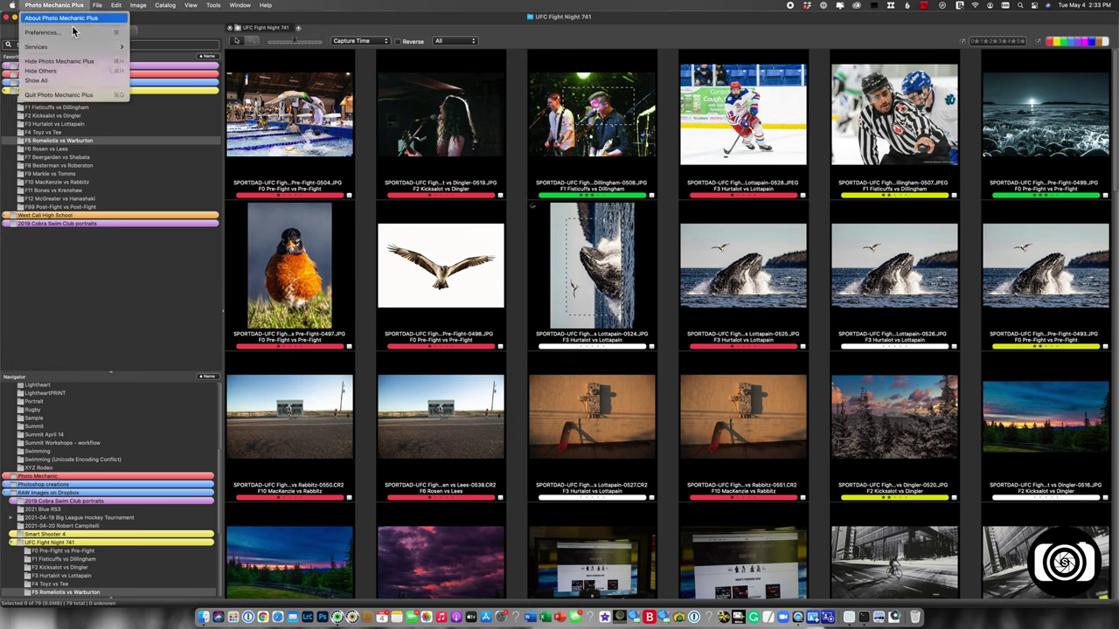
left_click(80, 35)
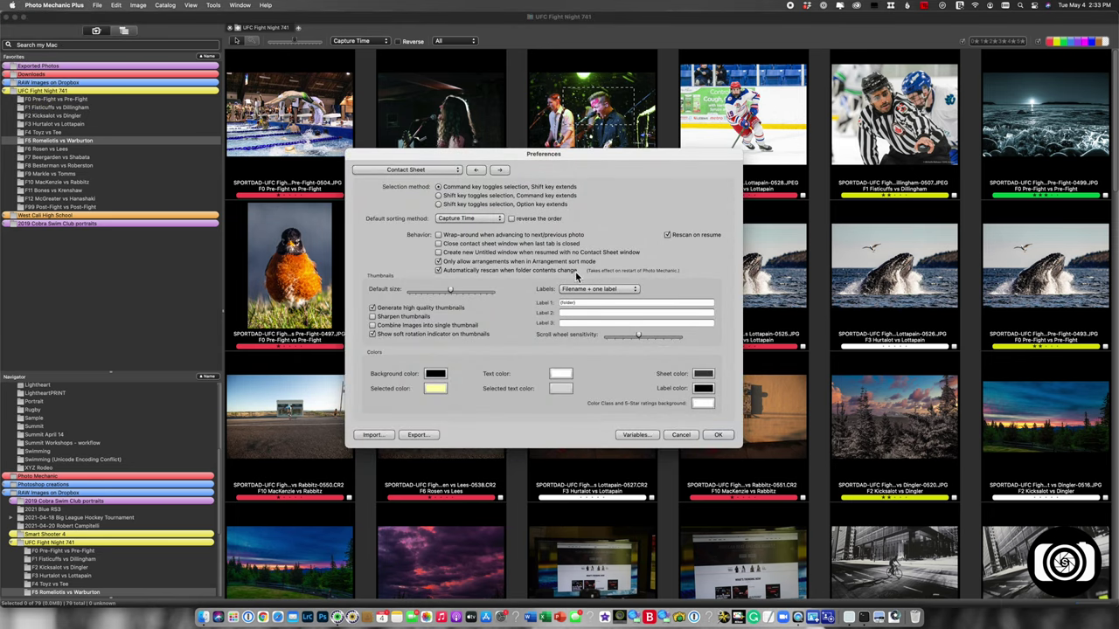
left_click(596, 293)
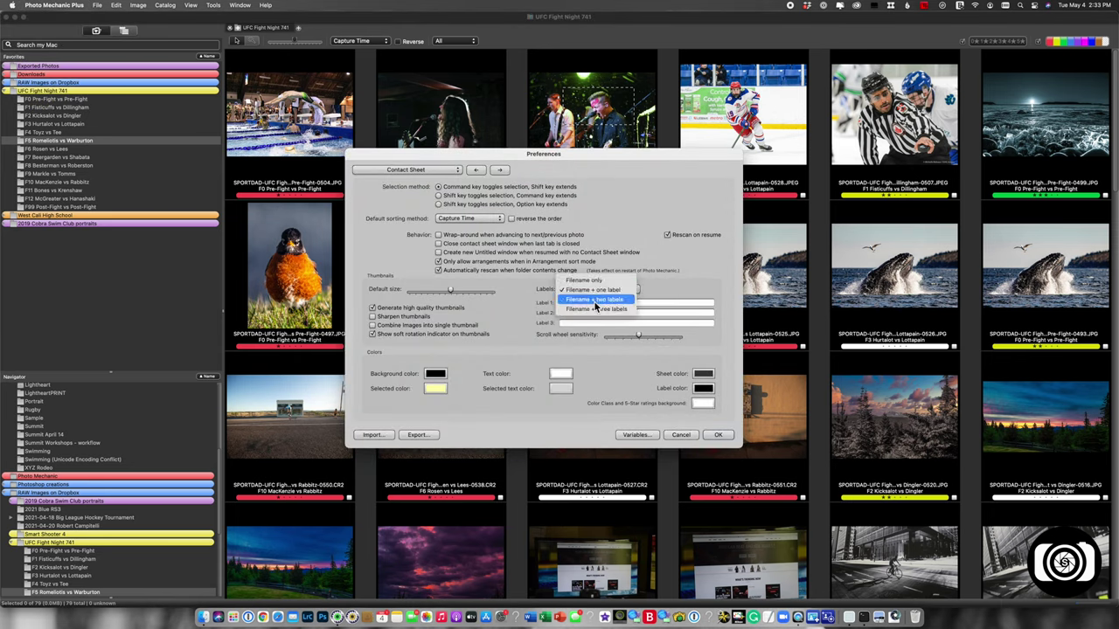
left_click(596, 301)
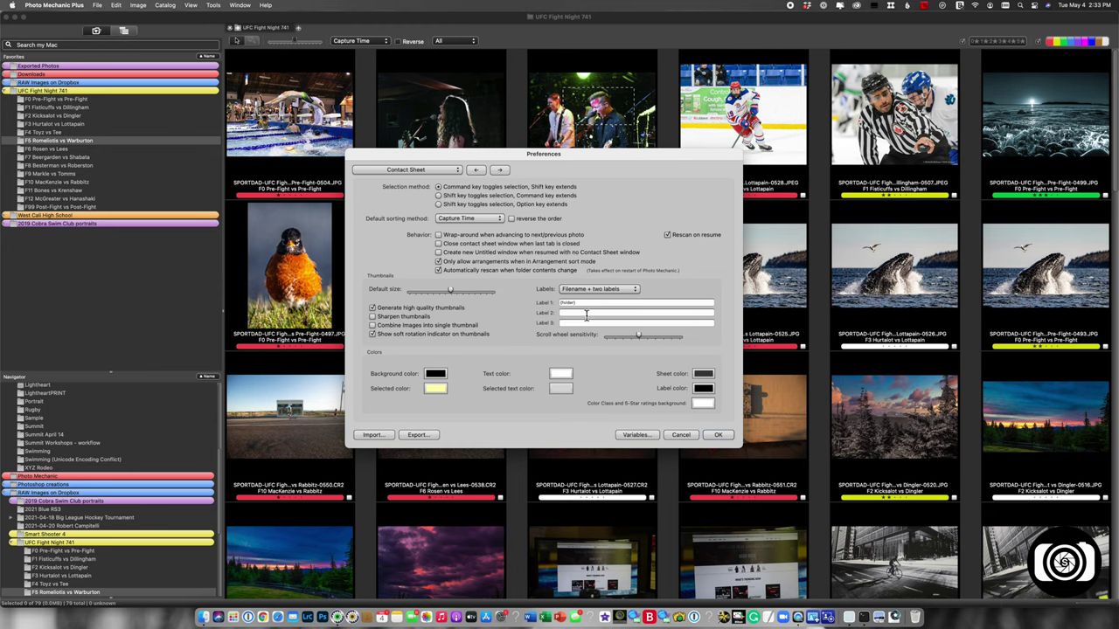
left_click(587, 314)
left_click(718, 434)
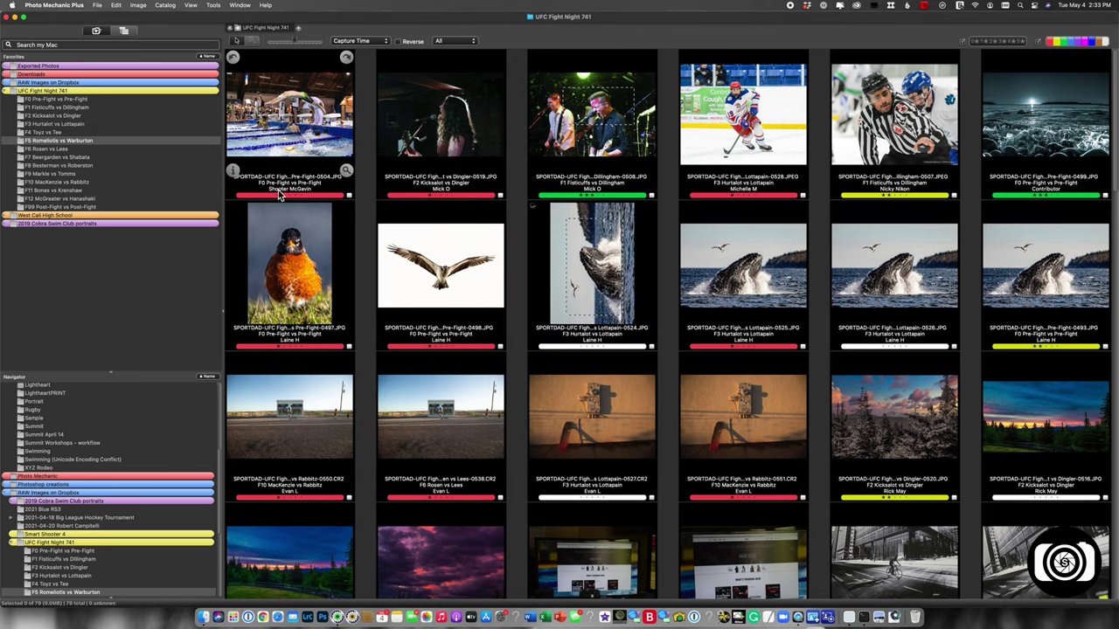
Step: Sort the UFC Fight Night 741 contact sheet with '1: Sort by (FOLDER) (TYPE)'
left_click(382, 41)
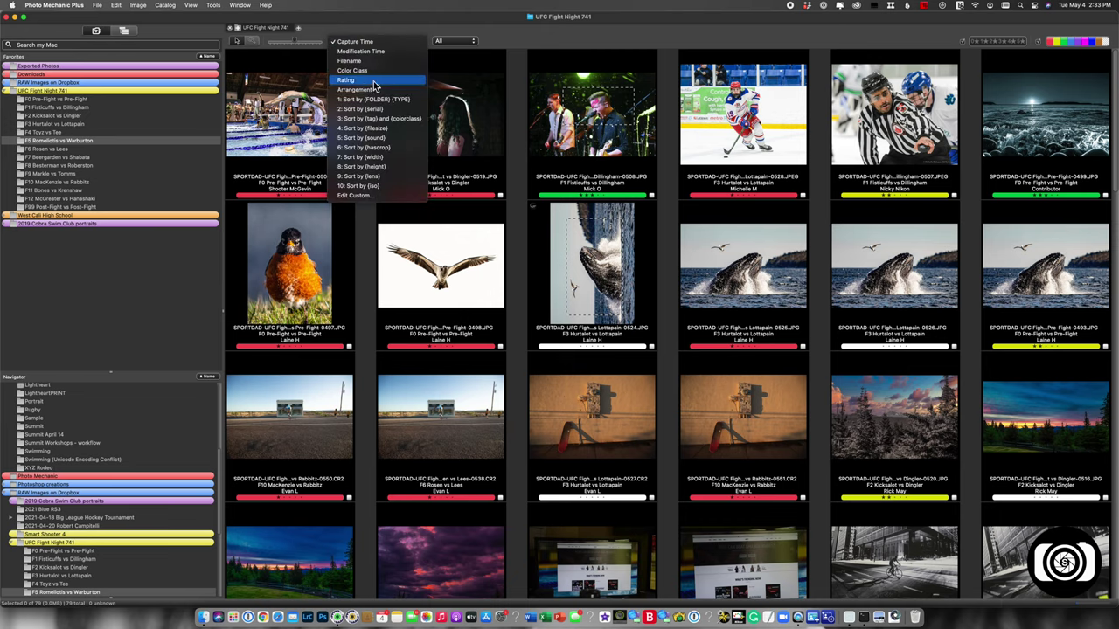
left_click(373, 99)
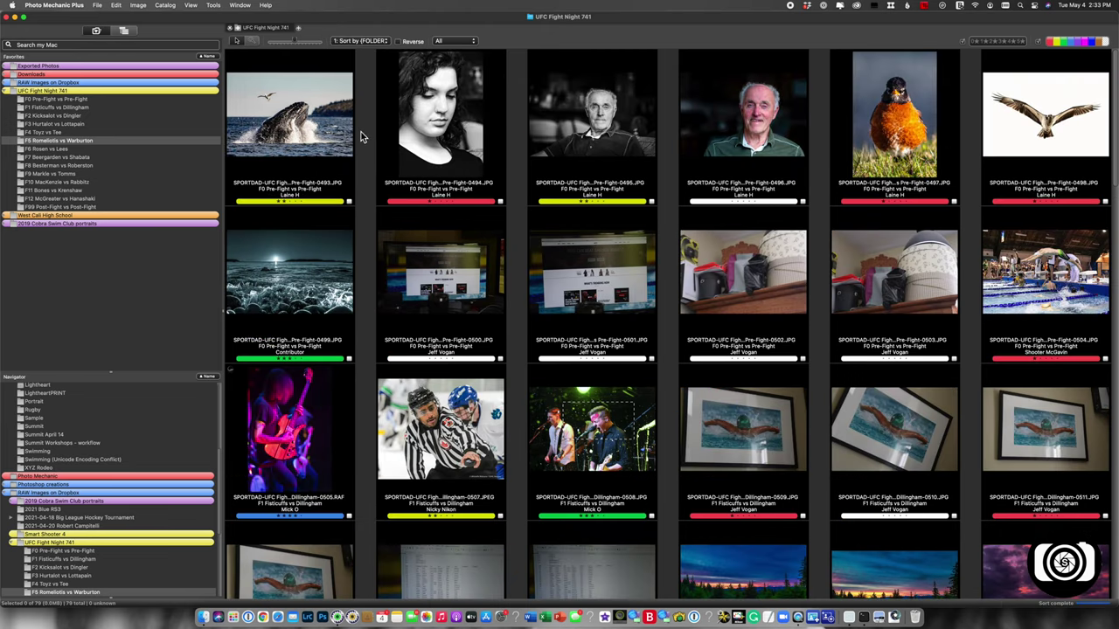
mouse_move(262, 174)
mouse_move(439, 358)
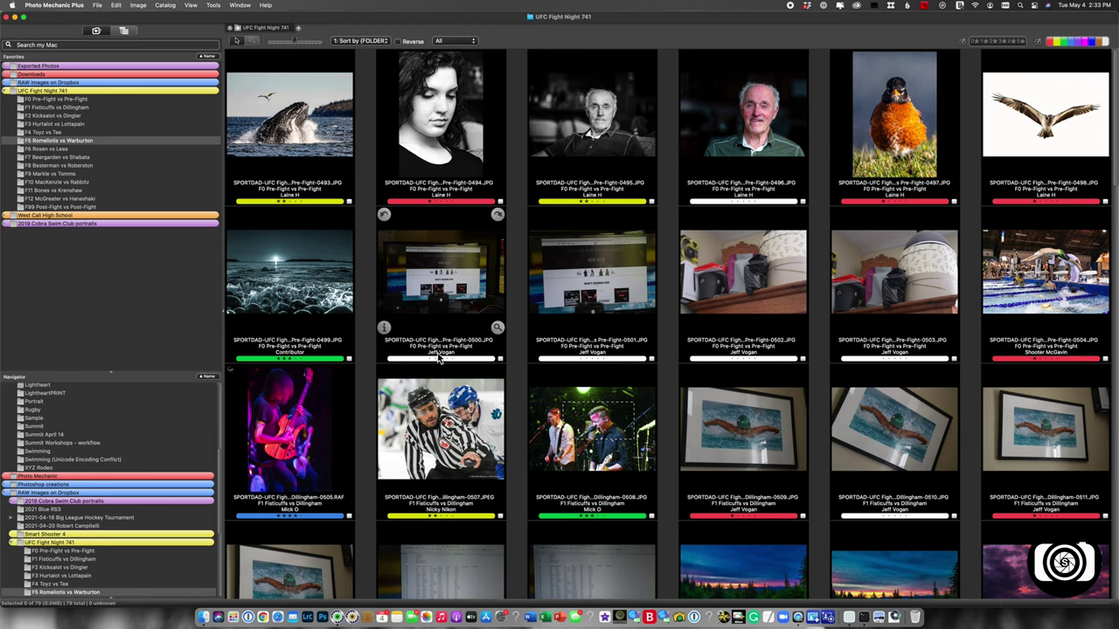
mouse_move(584, 516)
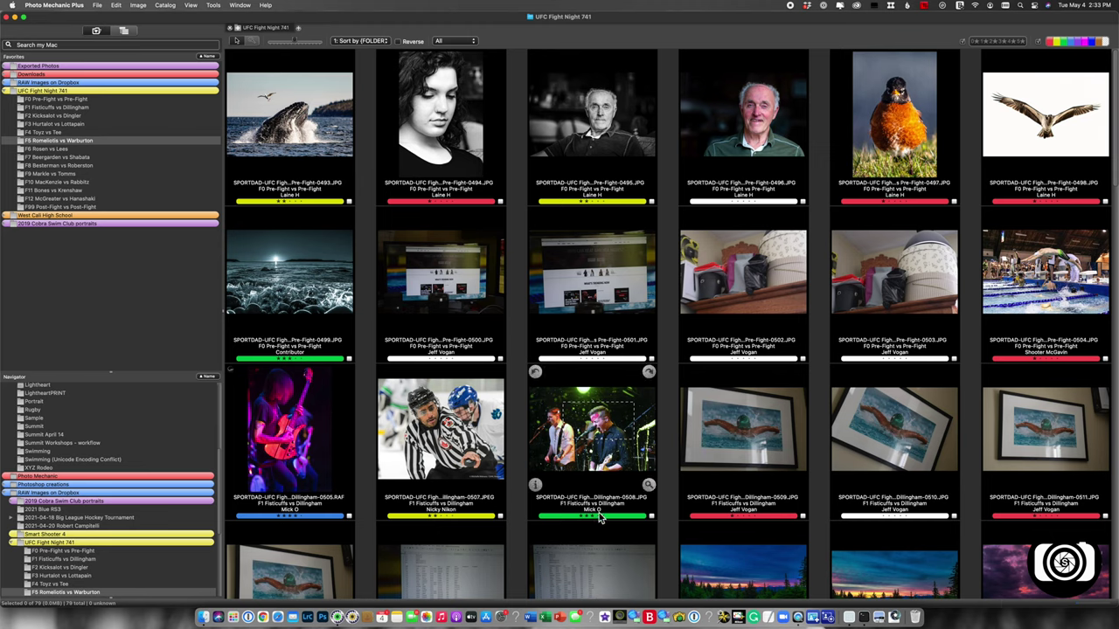
Step: Set the Contact Sheet thumbnail Labels preference to 'Filename + one label' and apply it
left_click(75, 7)
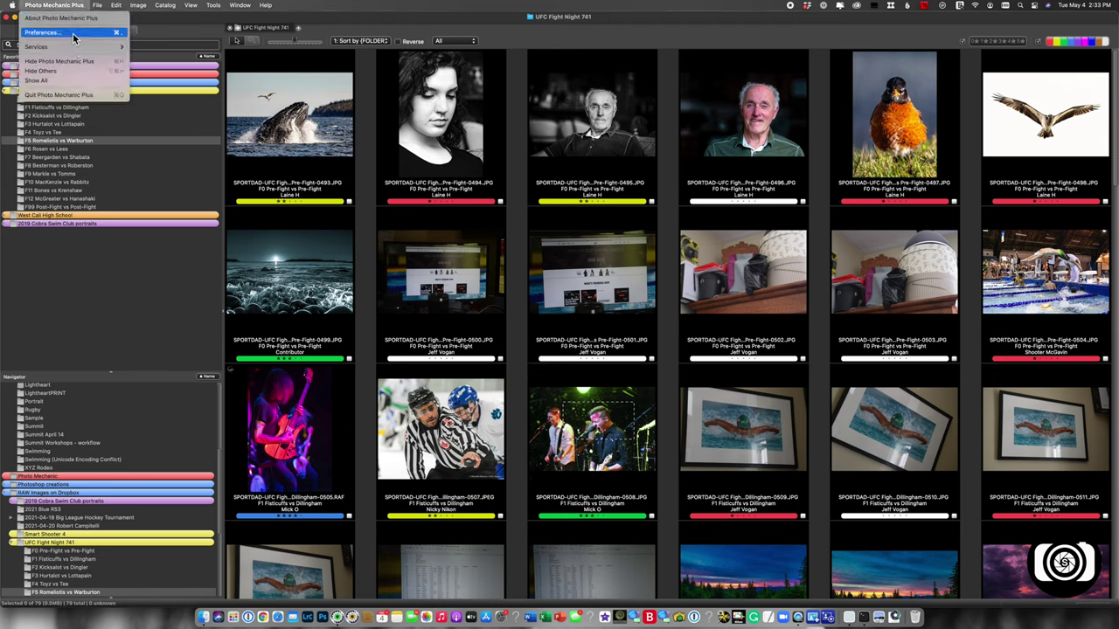
left_click(44, 32)
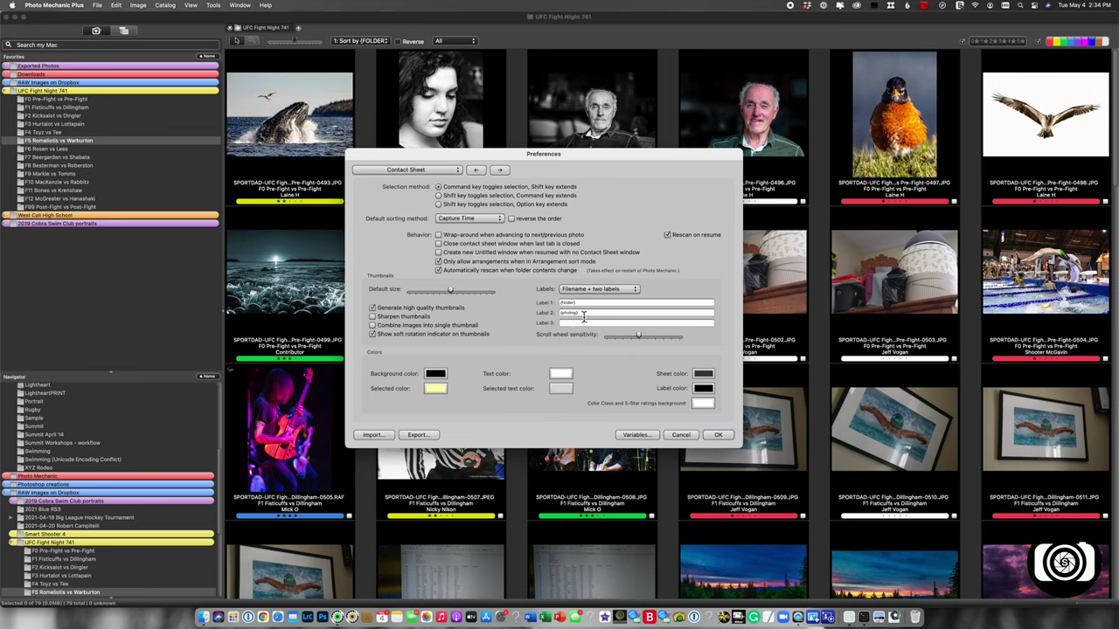
left_click(610, 289)
left_click(610, 281)
left_click(717, 436)
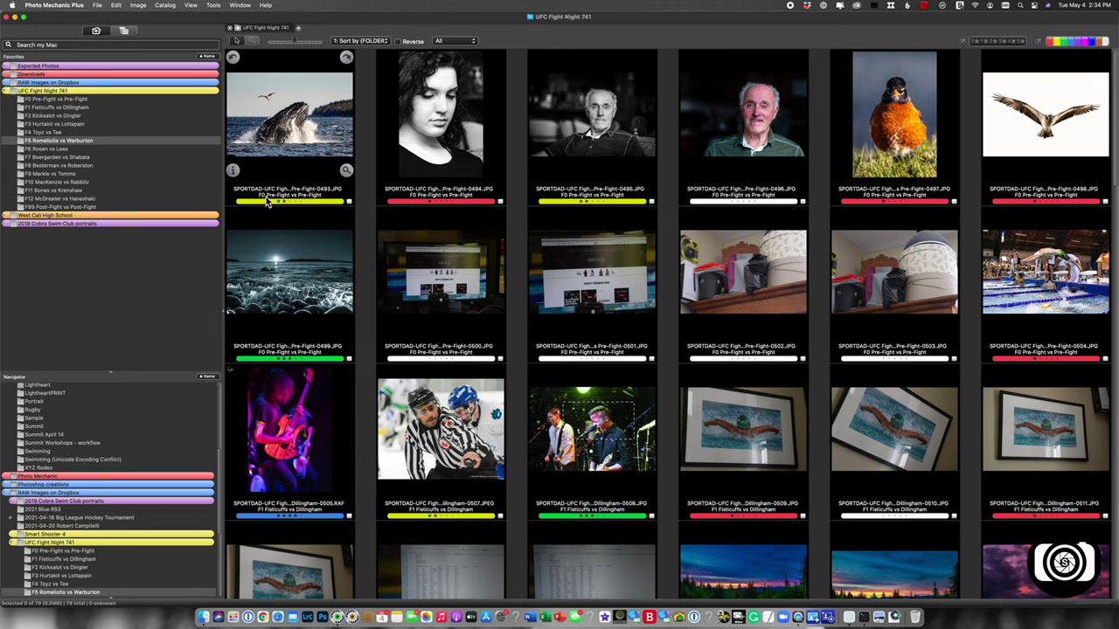
Step: In Launching preferences, choose Adobe Lightroom Classic.app as the default photo editing application
left_click(54, 5)
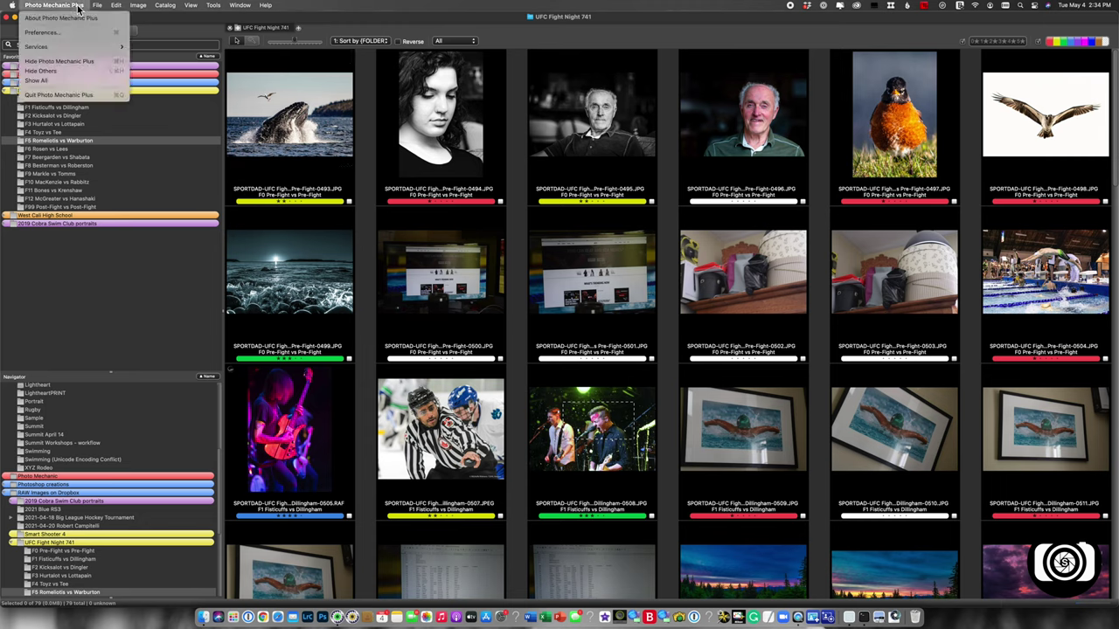
left_click(79, 33)
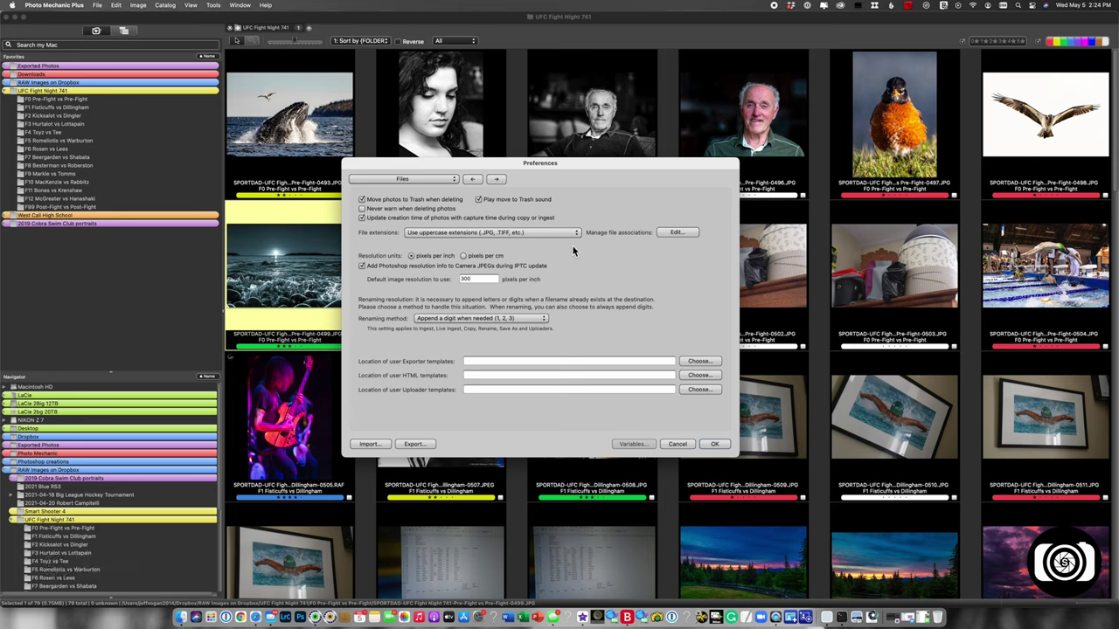
left_click(496, 179)
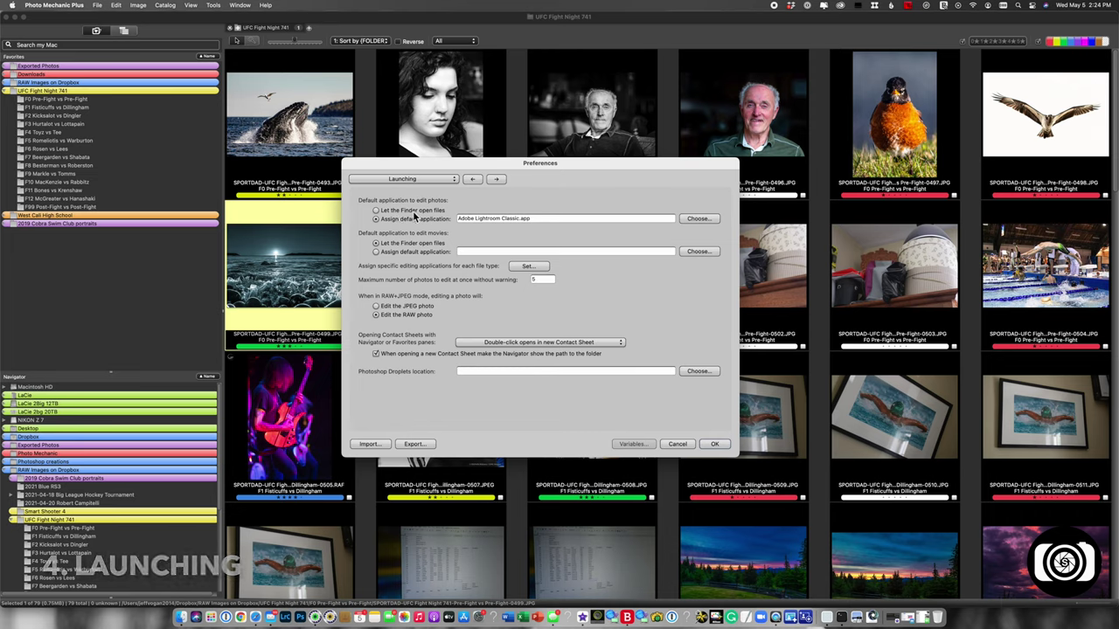
left_click(700, 219)
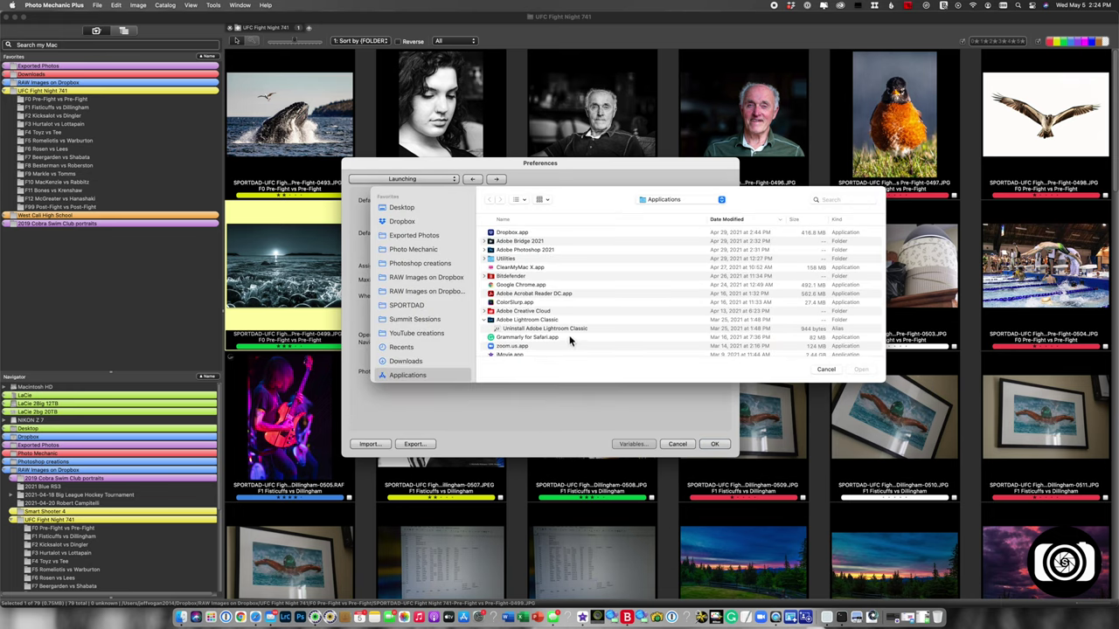
left_click(569, 338)
left_click(861, 370)
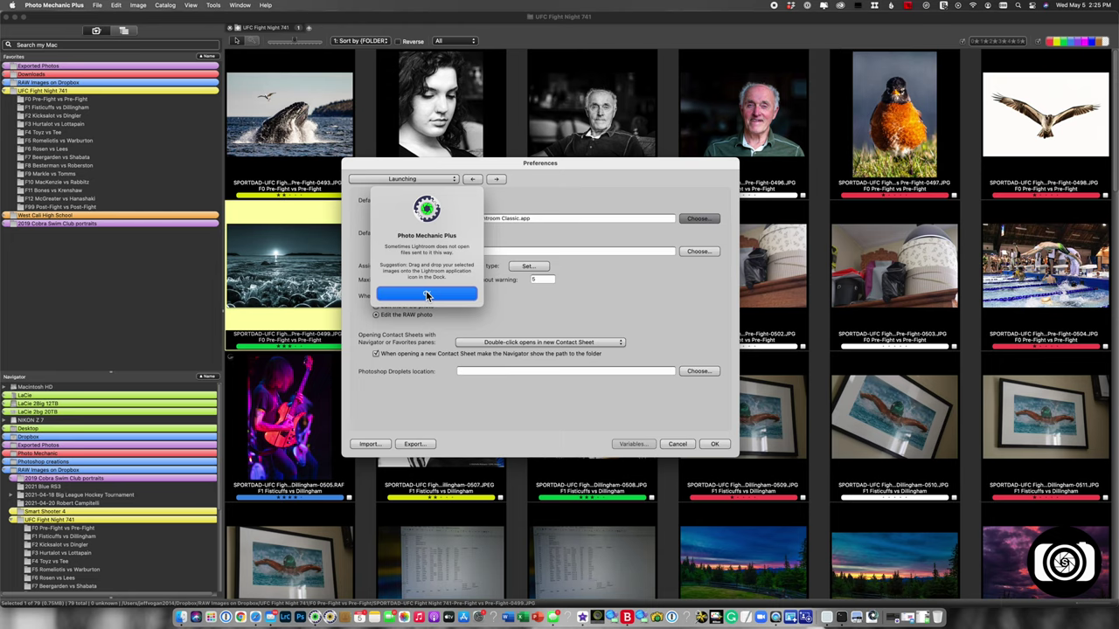
Step: Dismiss the Lightroom warning, then toggle Preview's Wrap-around on and back off
left_click(425, 295)
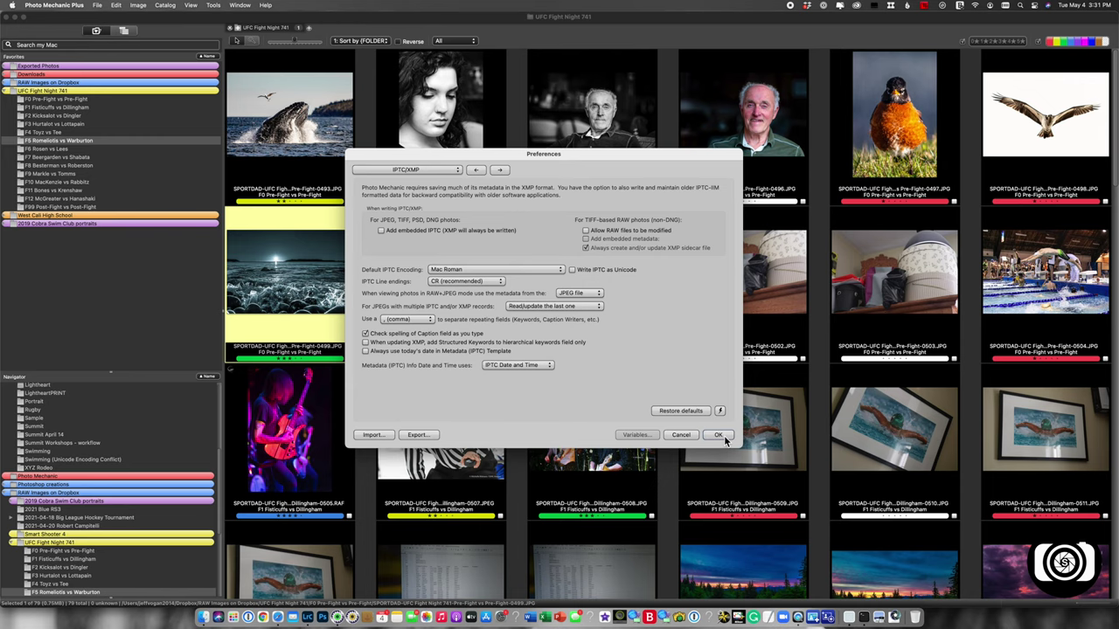
left_click(499, 170)
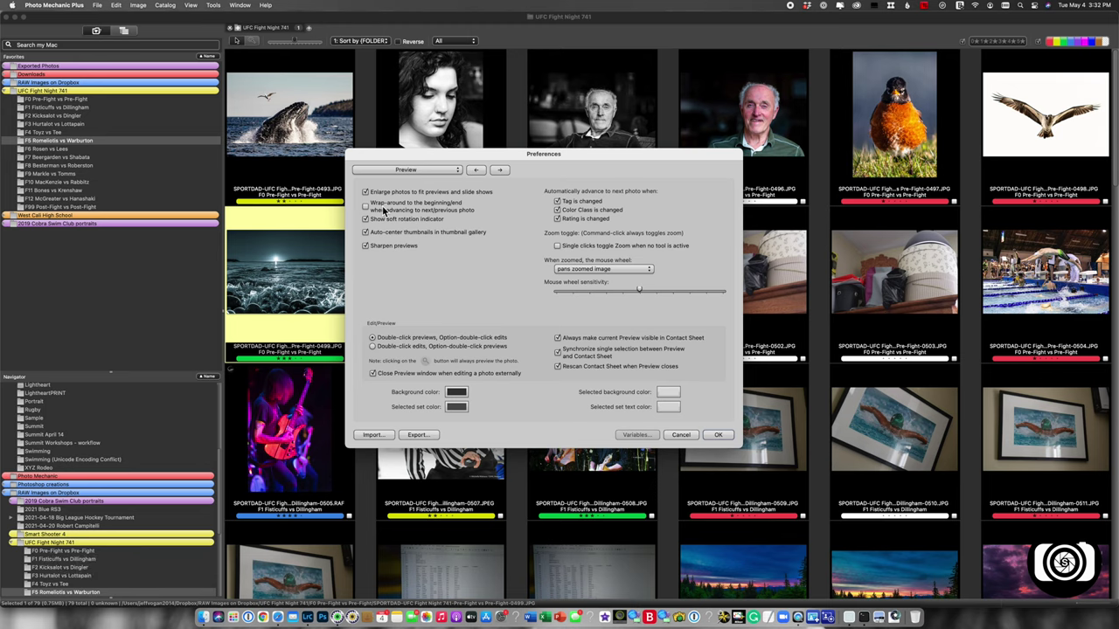
left_click(383, 210)
left_click(382, 211)
Step: Advance past Caching to Render Cache and toggle Enable RAW Rendering off and on again
left_click(500, 171)
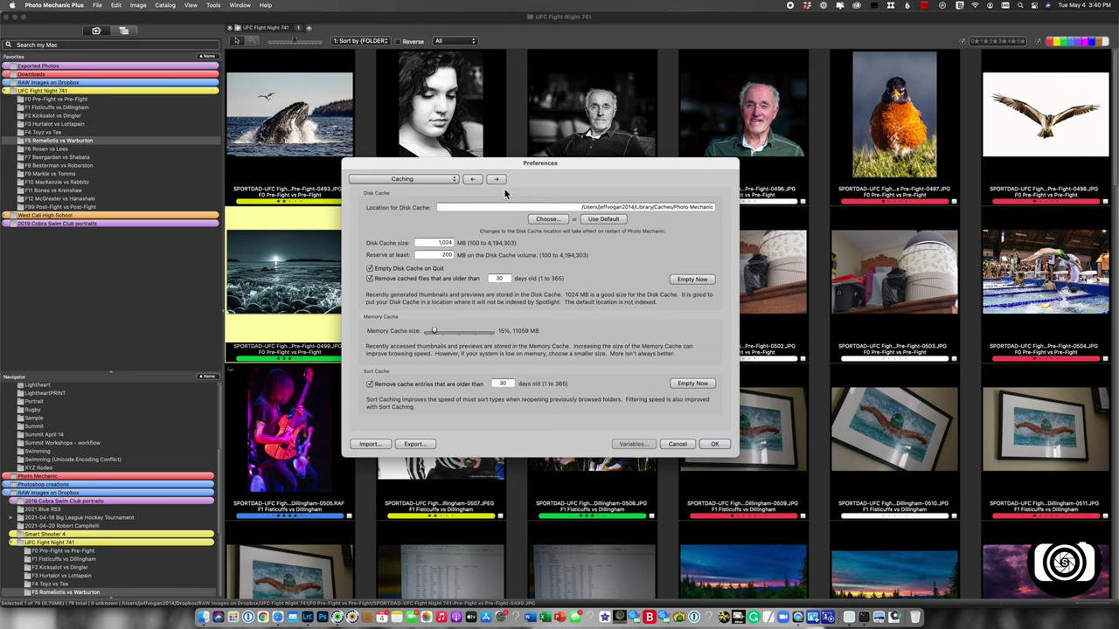
left_click(497, 177)
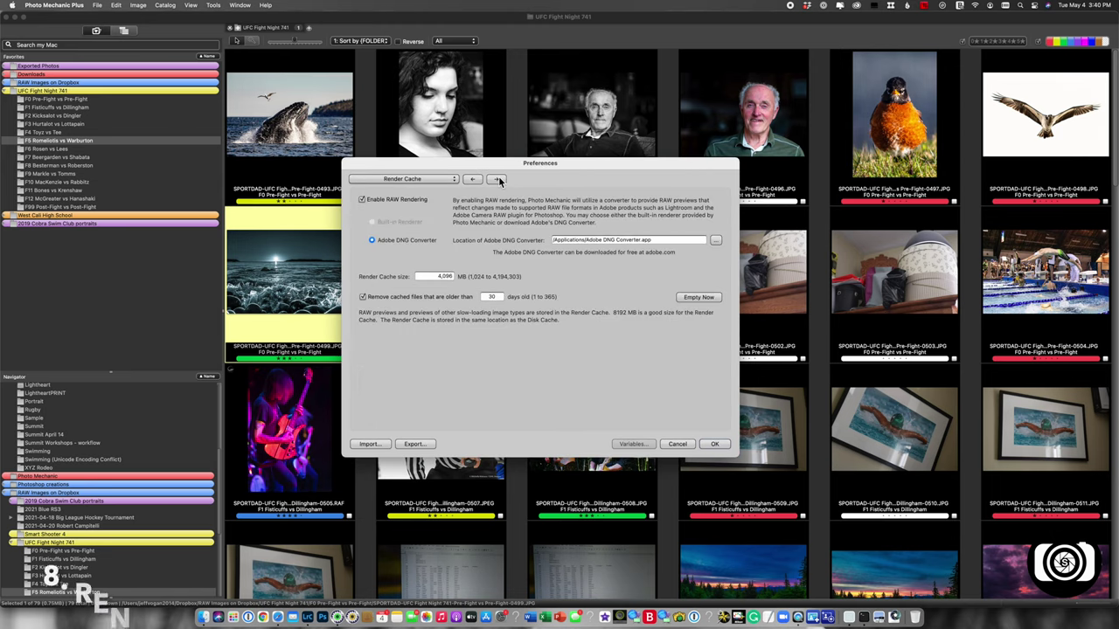
left_click(363, 200)
left_click(363, 201)
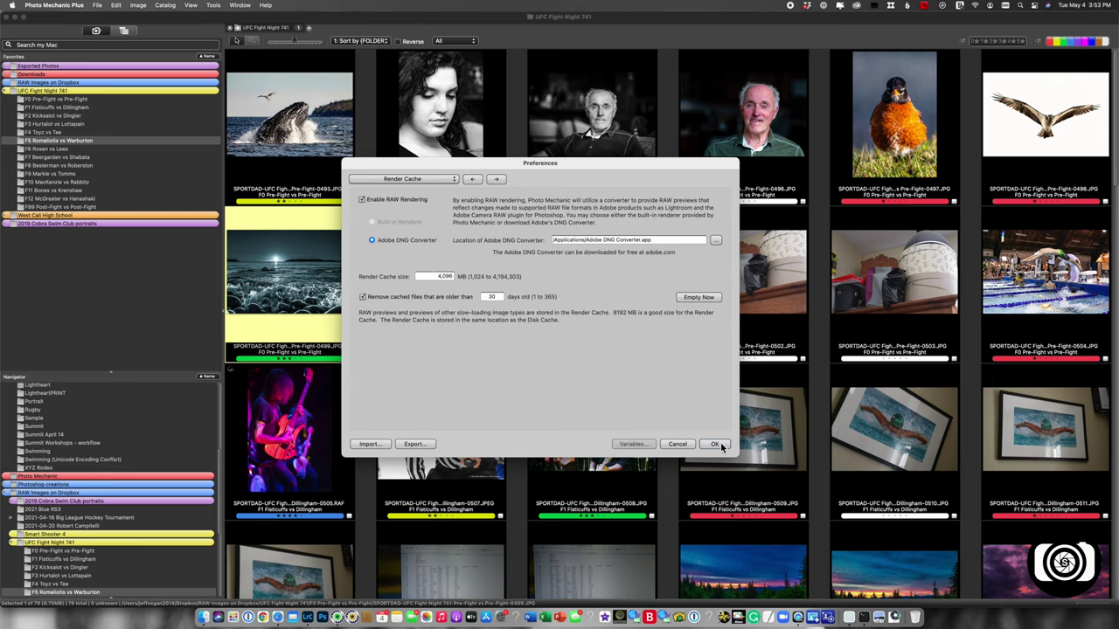
Step: Advance through Color Management to GPS, keep distance units in Kilometers, then reach Accessibility
left_click(494, 179)
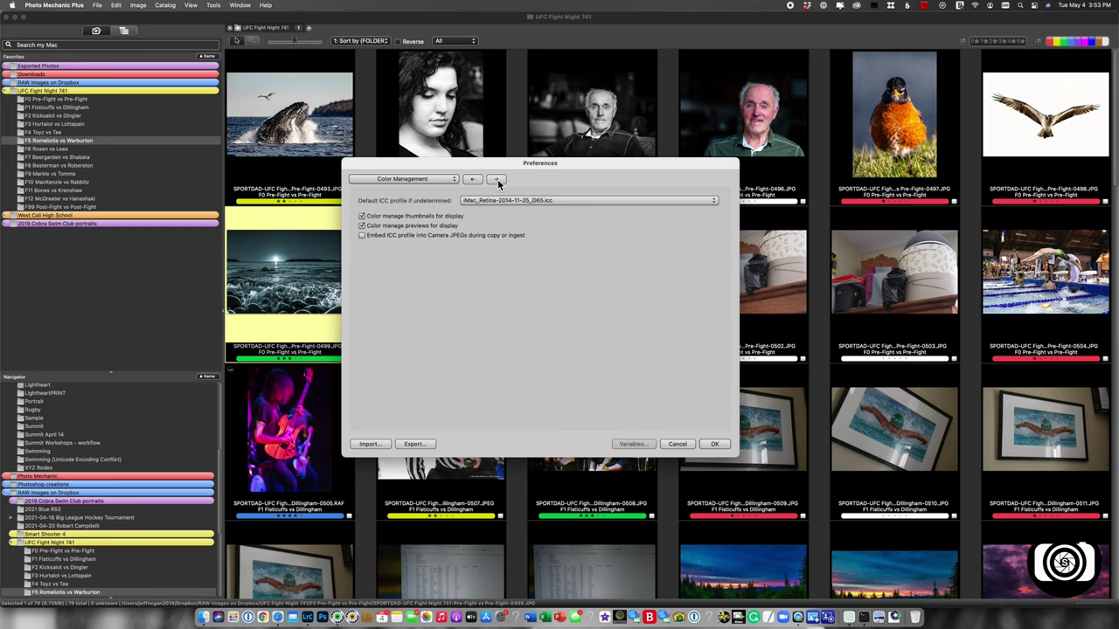
left_click(496, 179)
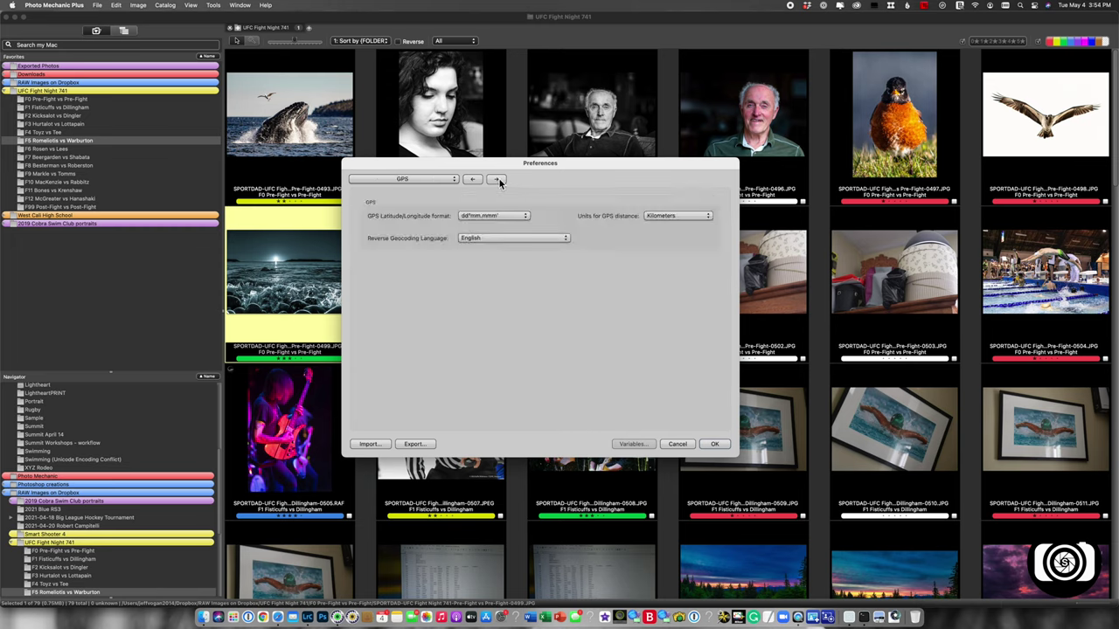
left_click(658, 215)
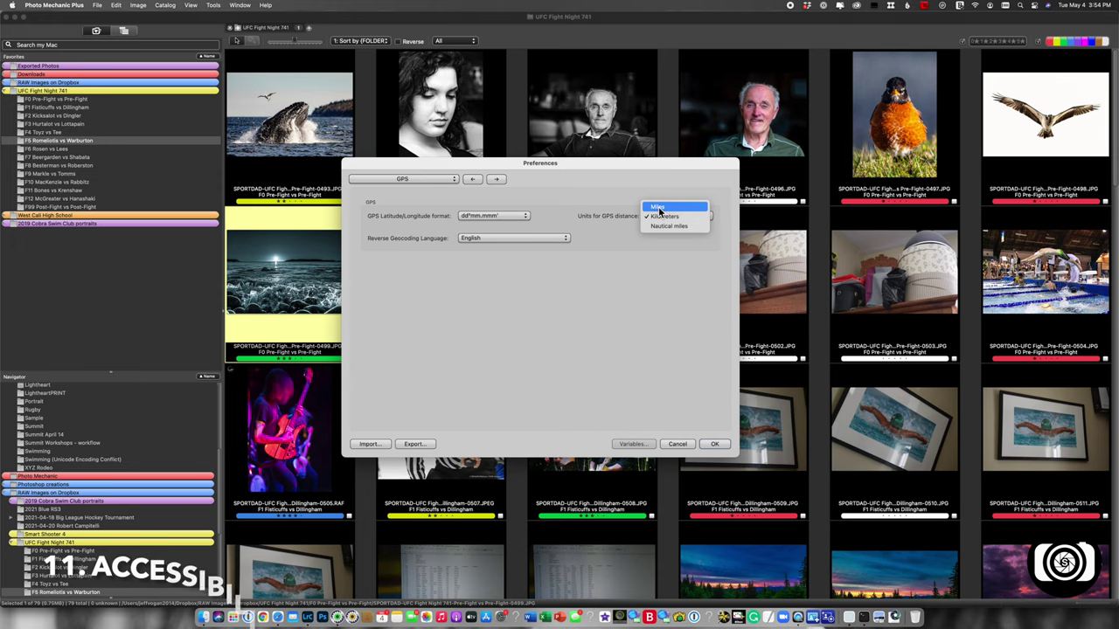
left_click(660, 216)
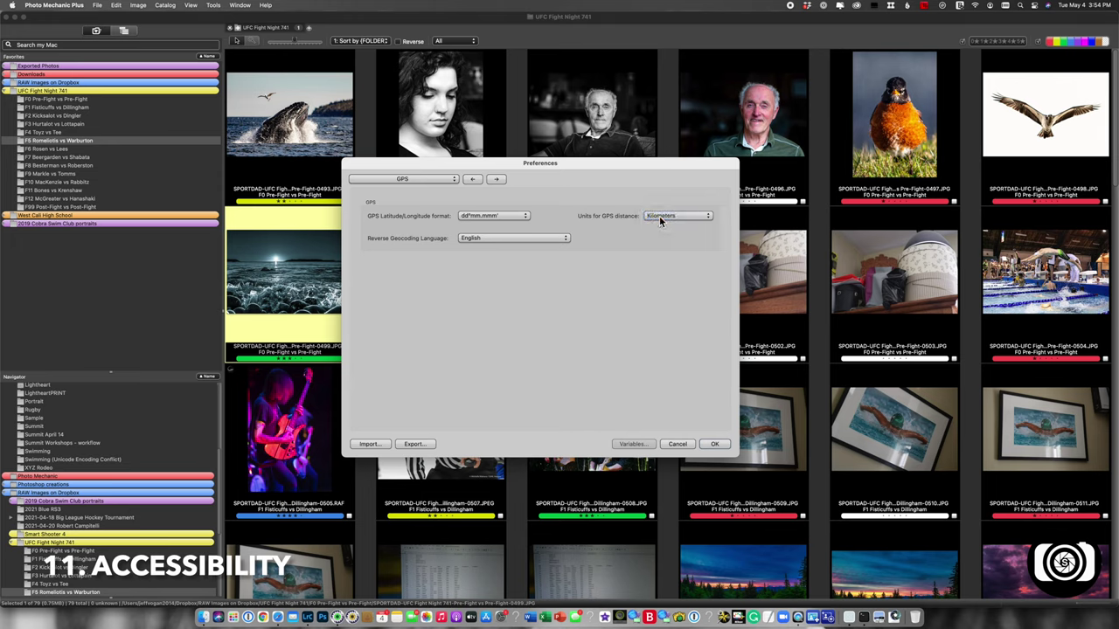
left_click(497, 178)
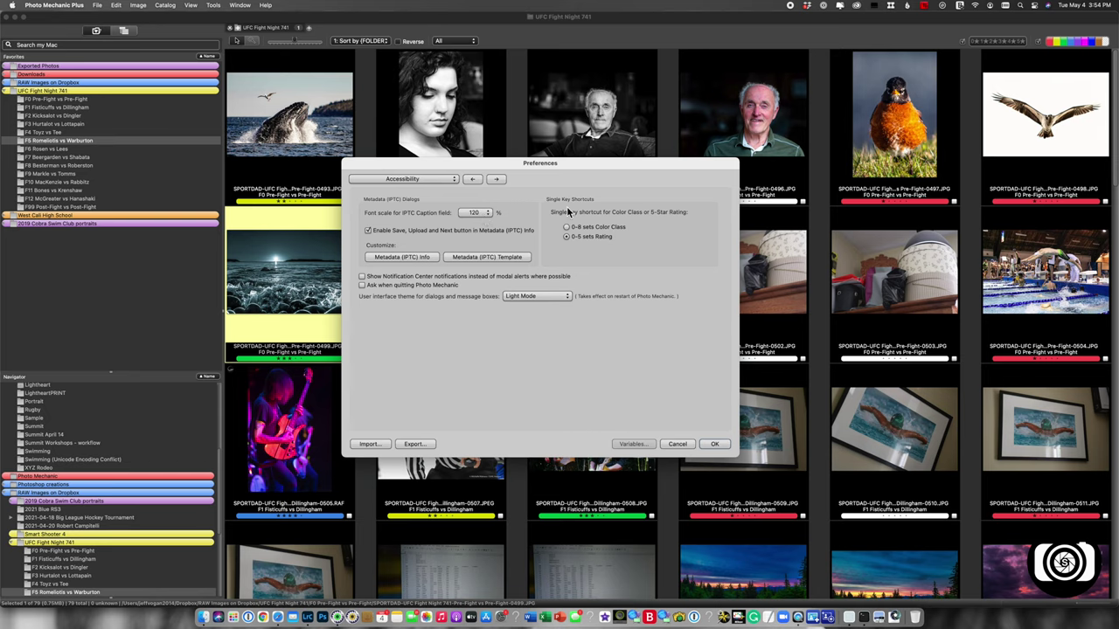
left_click(565, 237)
left_click(361, 286)
left_click(363, 286)
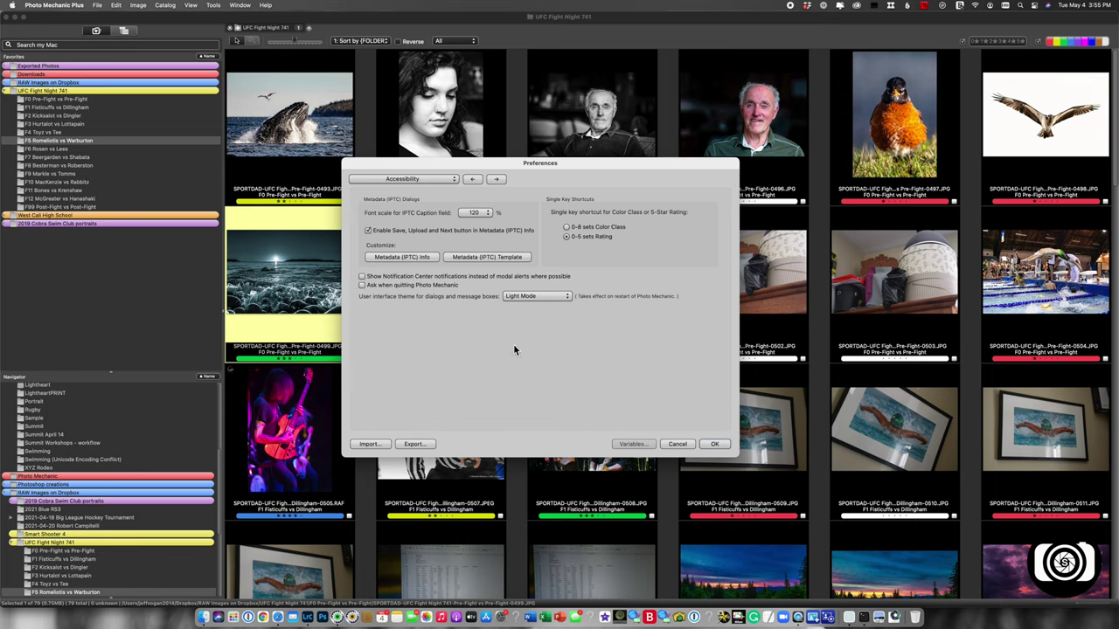